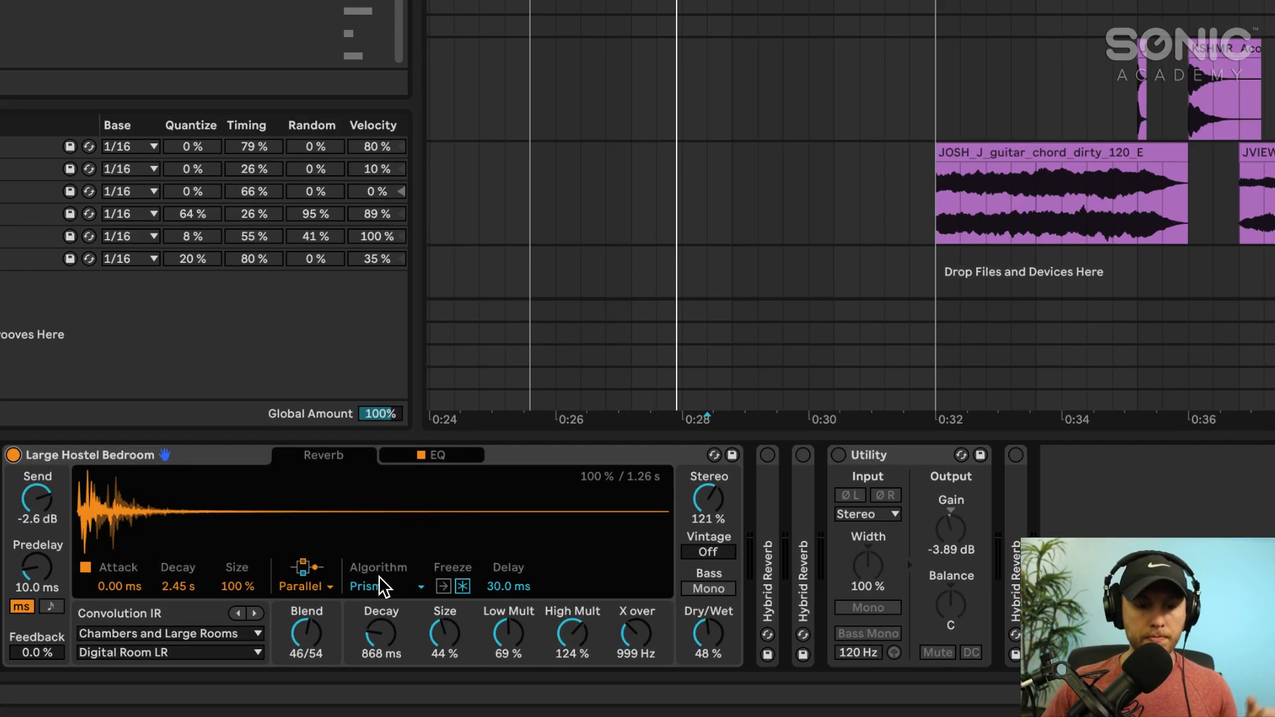
# - Switch the Hybrid Reverb routing to Convolution and choose the Slap Hall LR impulse response from the Halls category
pyautogui.click(329, 586)
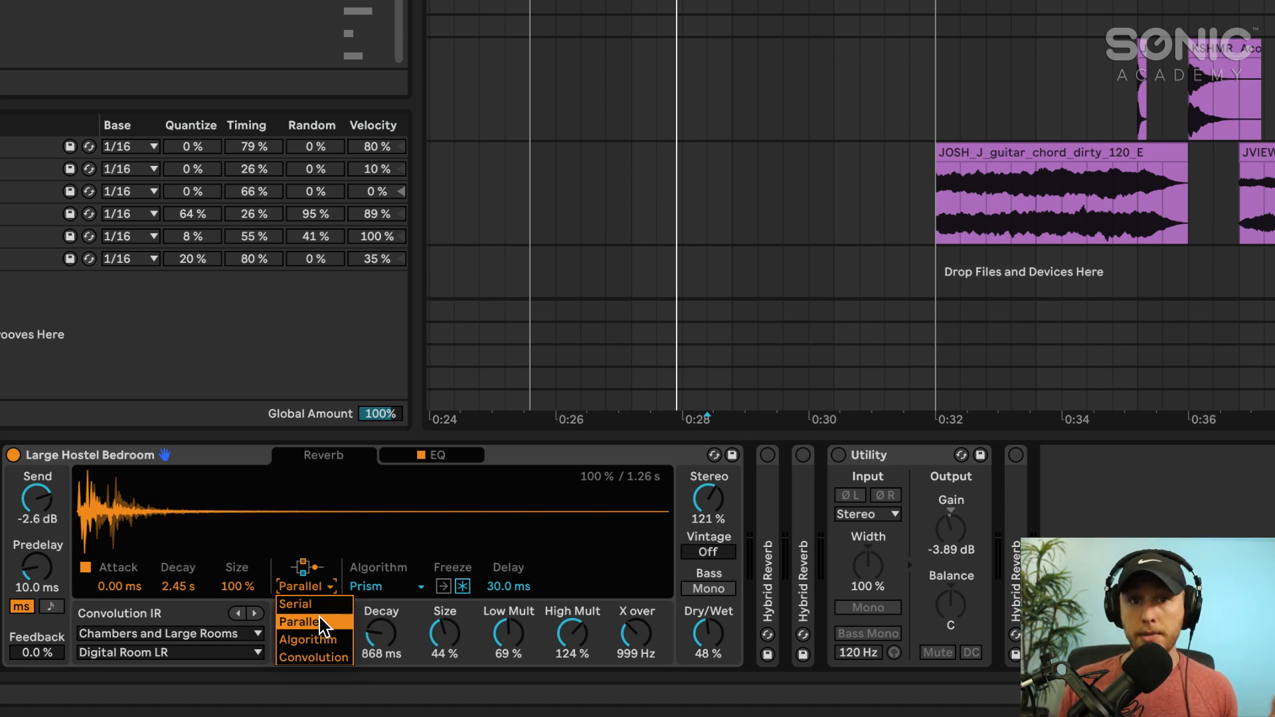
pyautogui.click(317, 657)
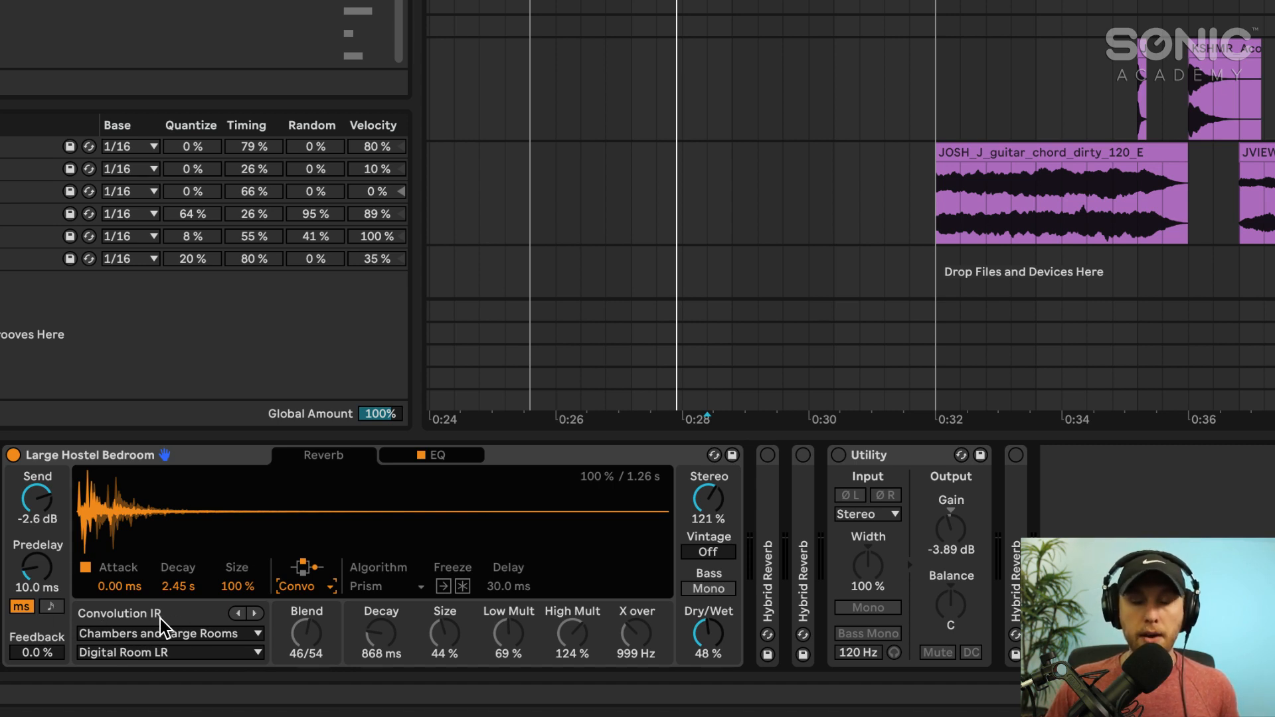
pyautogui.click(145, 634)
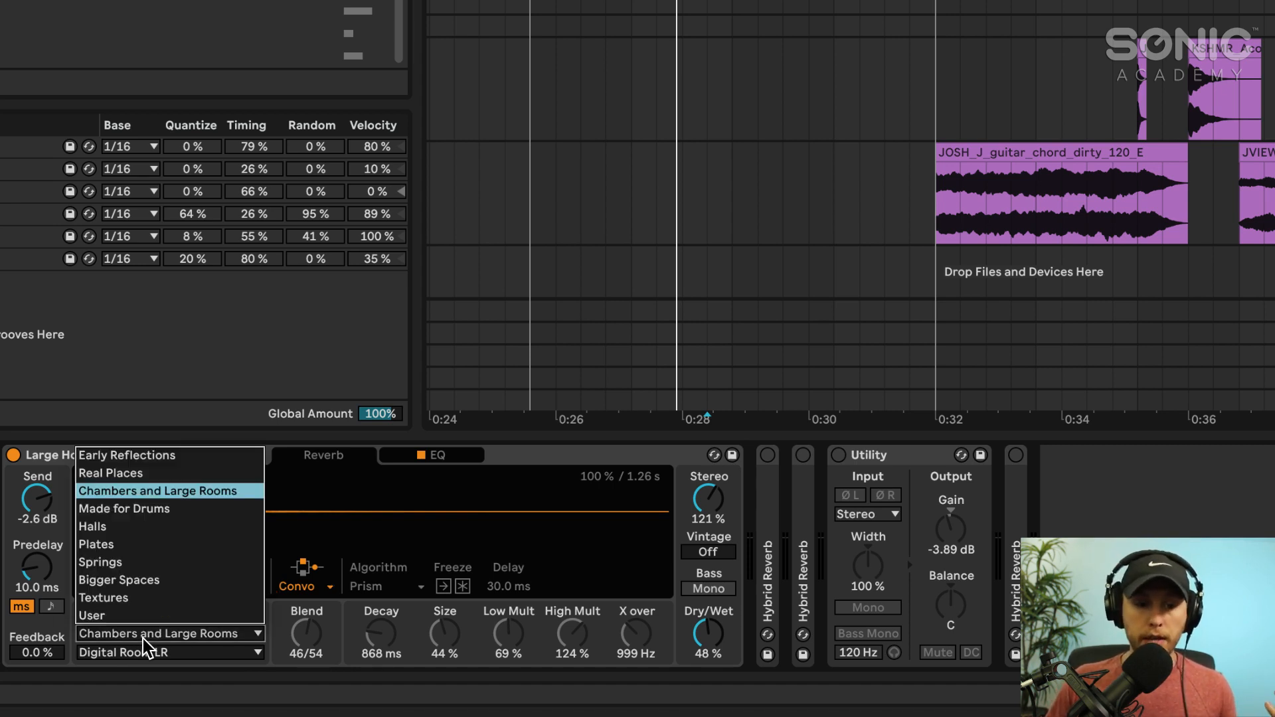
pyautogui.click(152, 525)
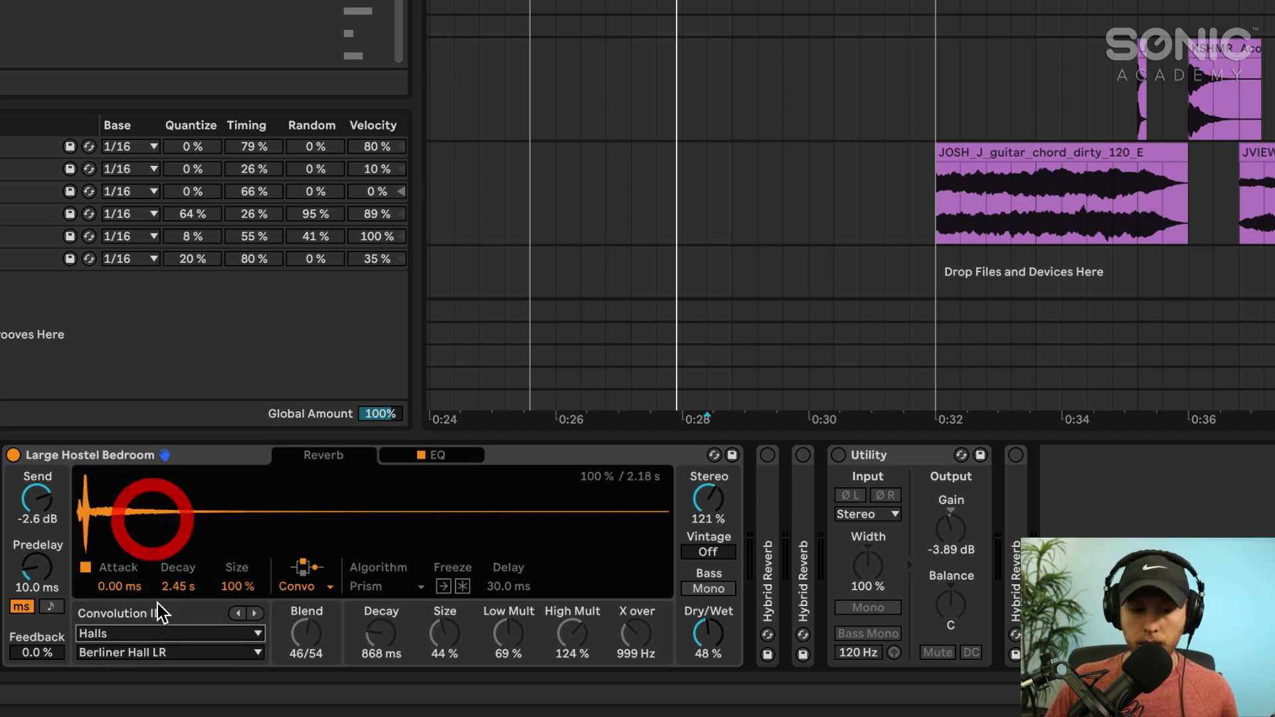
pyautogui.click(166, 654)
pyautogui.click(164, 565)
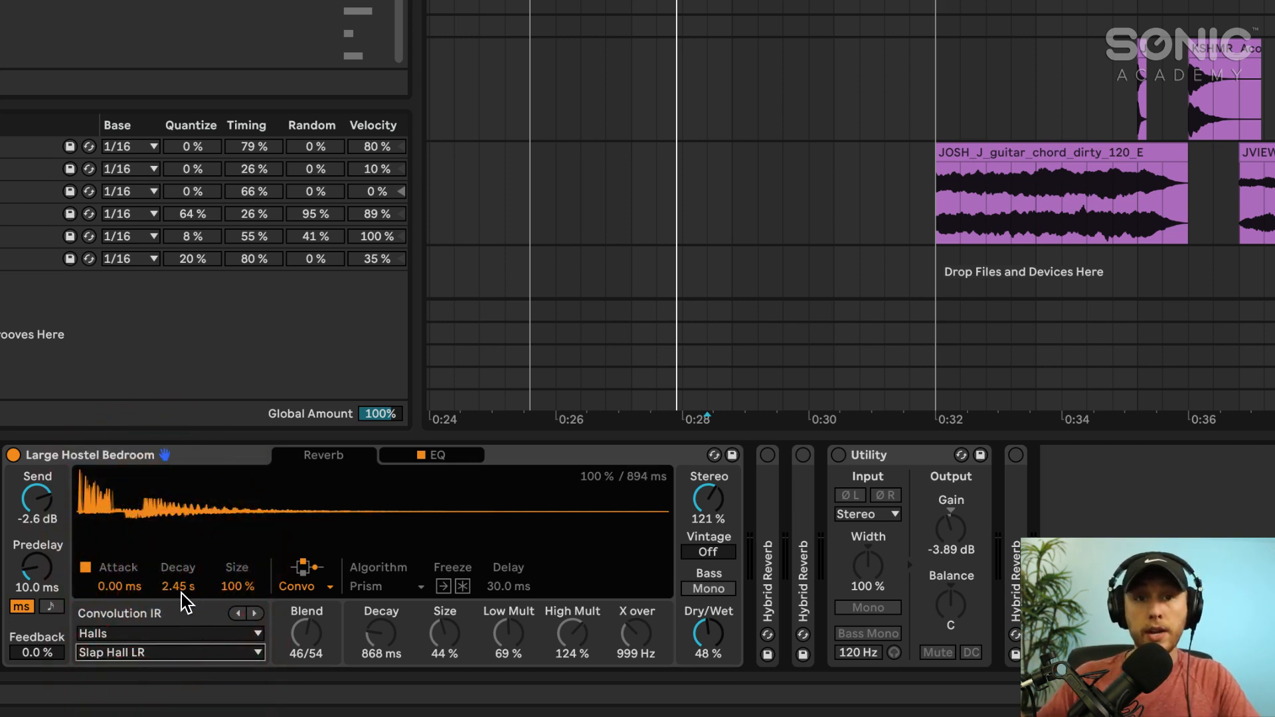
# - Play the drum loop through the reverb and reduce the predelay to 0 ms
pyautogui.press('space')
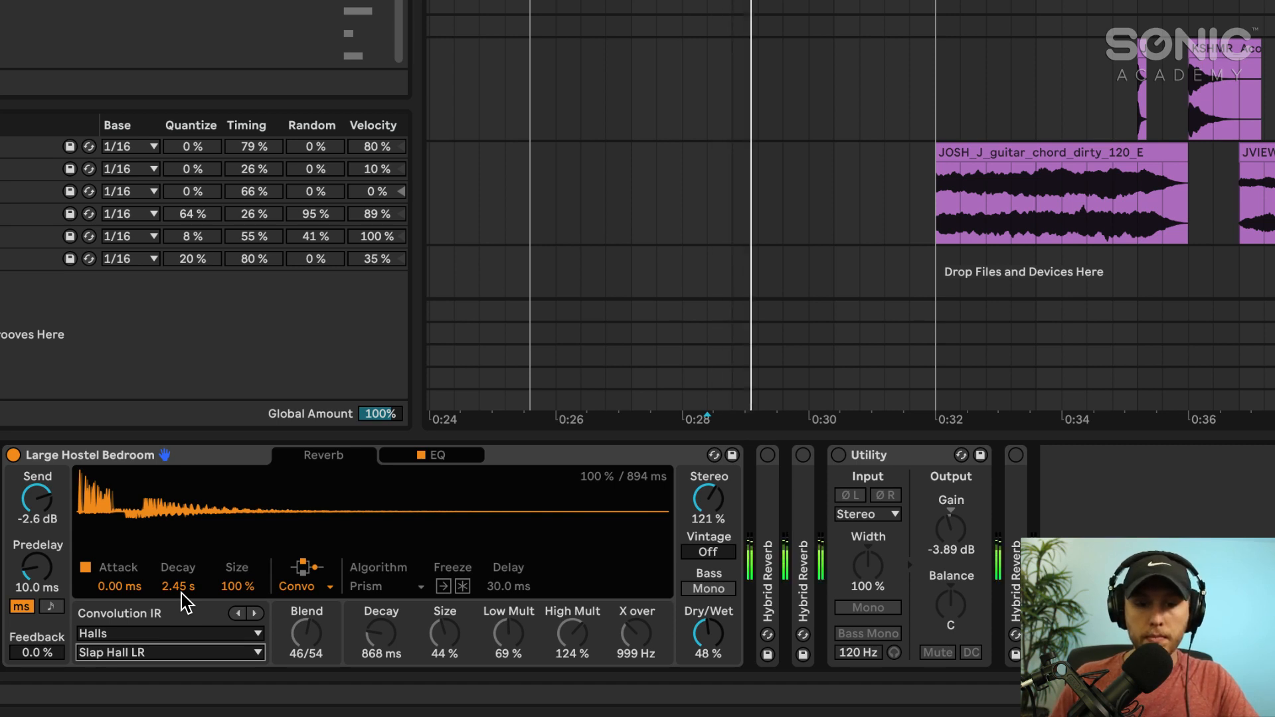
pyautogui.moveTo(36, 568); pyautogui.dragTo(36, 631)
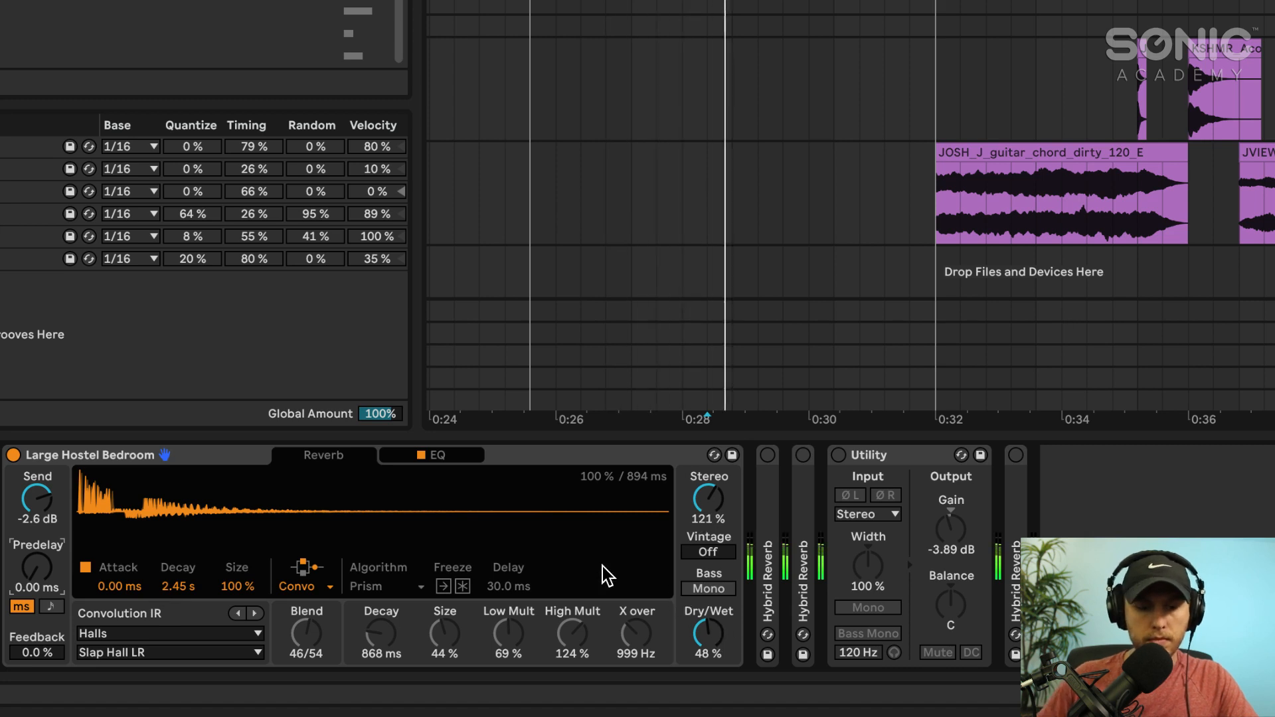
pyautogui.press('space')
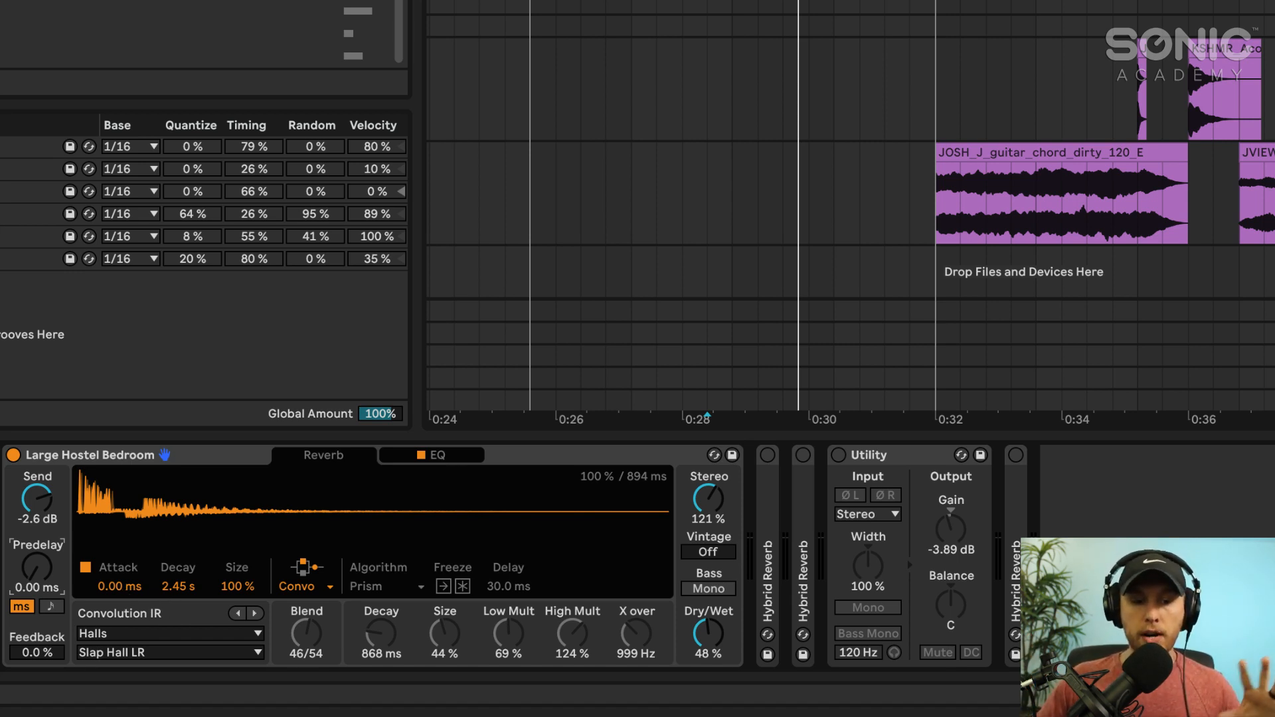
# - Set the convolution attack to 268 ms and its decay to 6.92 s while auditioning the drum loop
pyautogui.moveTo(121, 589); pyautogui.dragTo(123, 592)
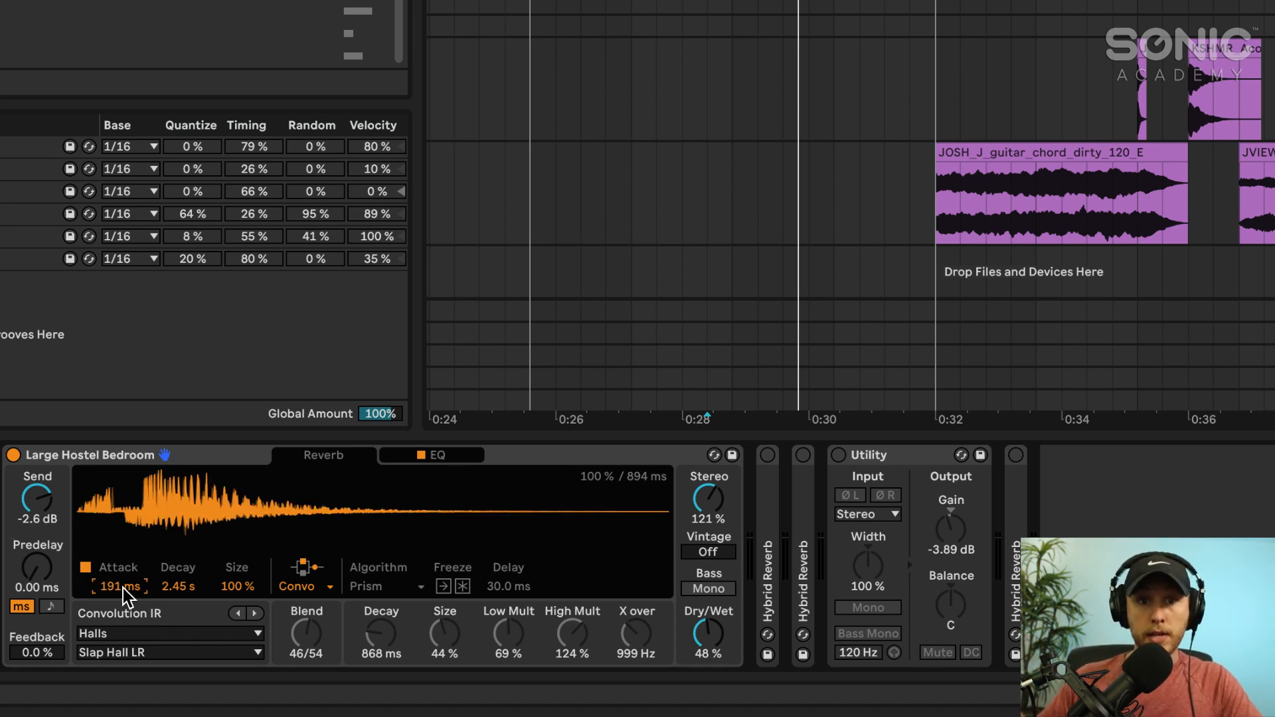
pyautogui.press('space')
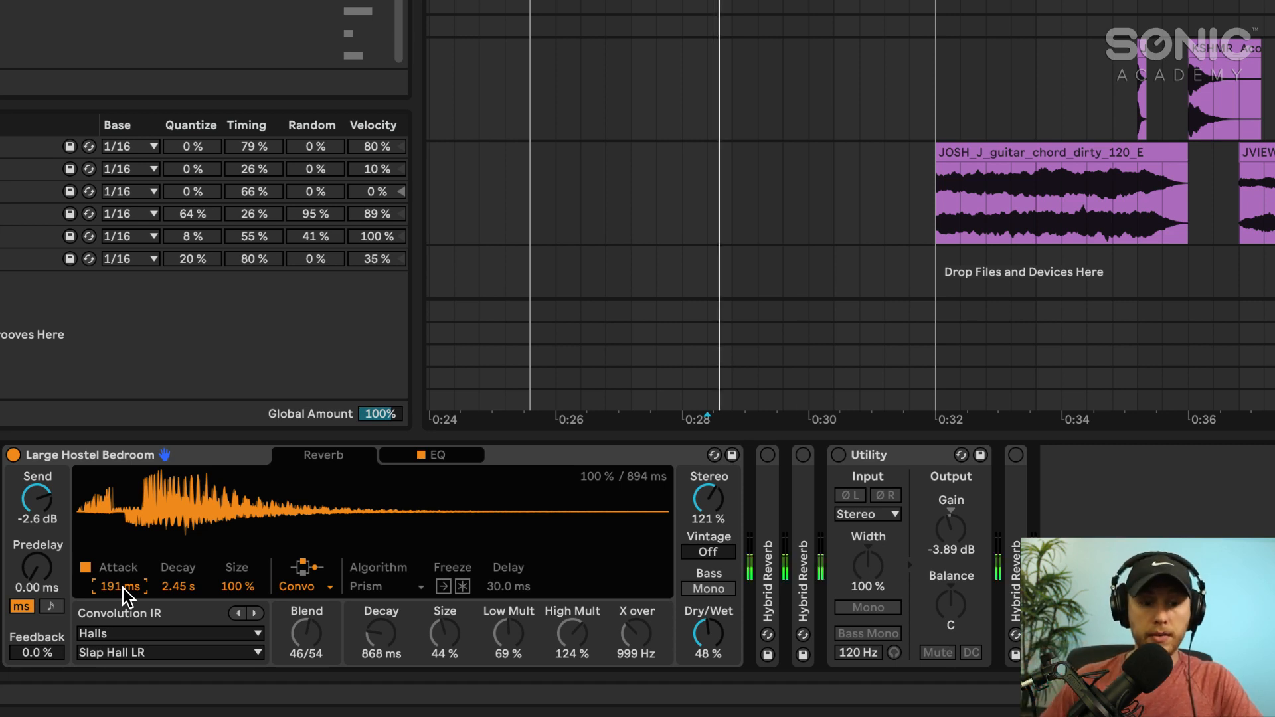
pyautogui.moveTo(126, 594); pyautogui.dragTo(182, 587)
pyautogui.click(181, 590)
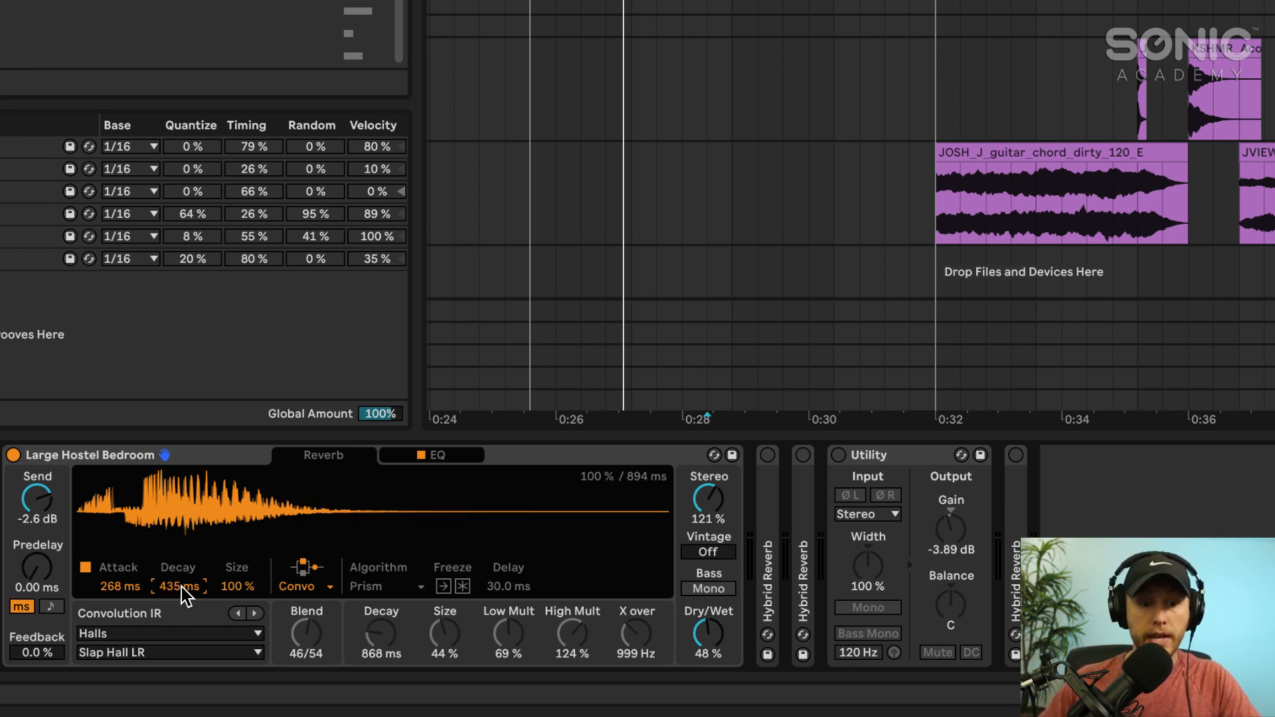
pyautogui.moveTo(181, 587); pyautogui.dragTo(176, 492)
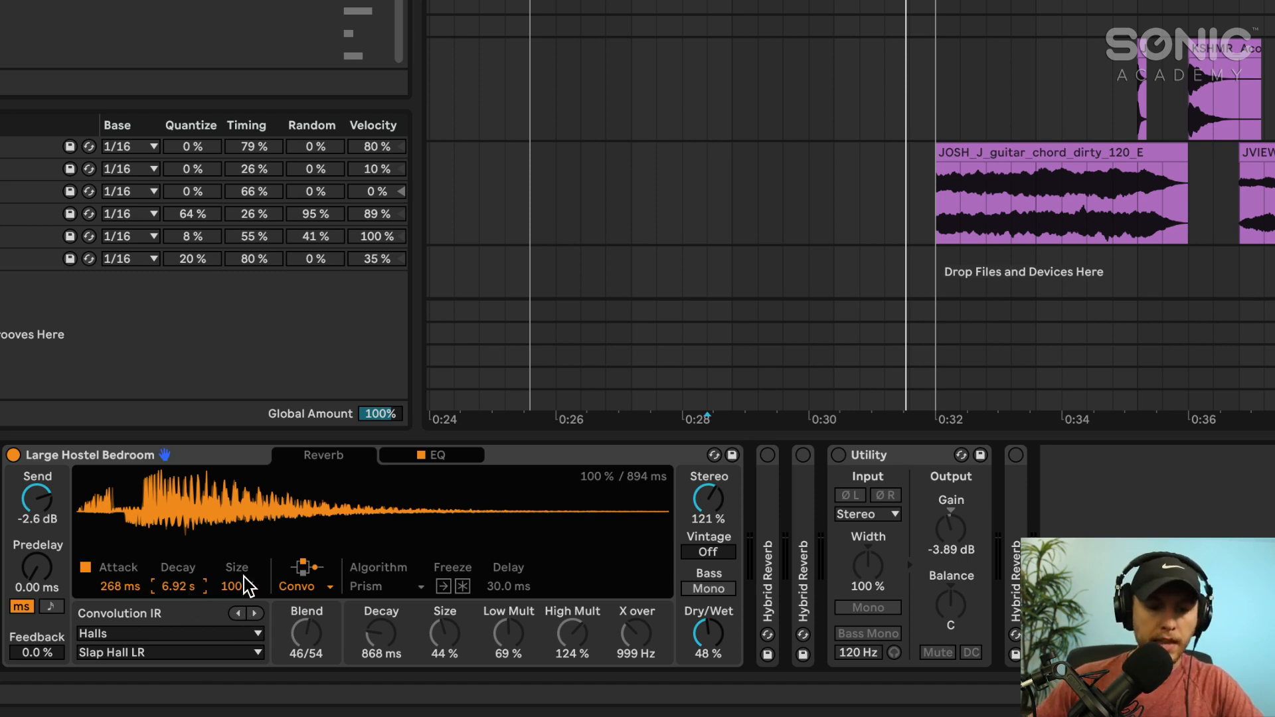
# - Try smaller convolution sizes against the drum loop, ending with the size at 379%
pyautogui.moveTo(241, 583); pyautogui.dragTo(242, 591)
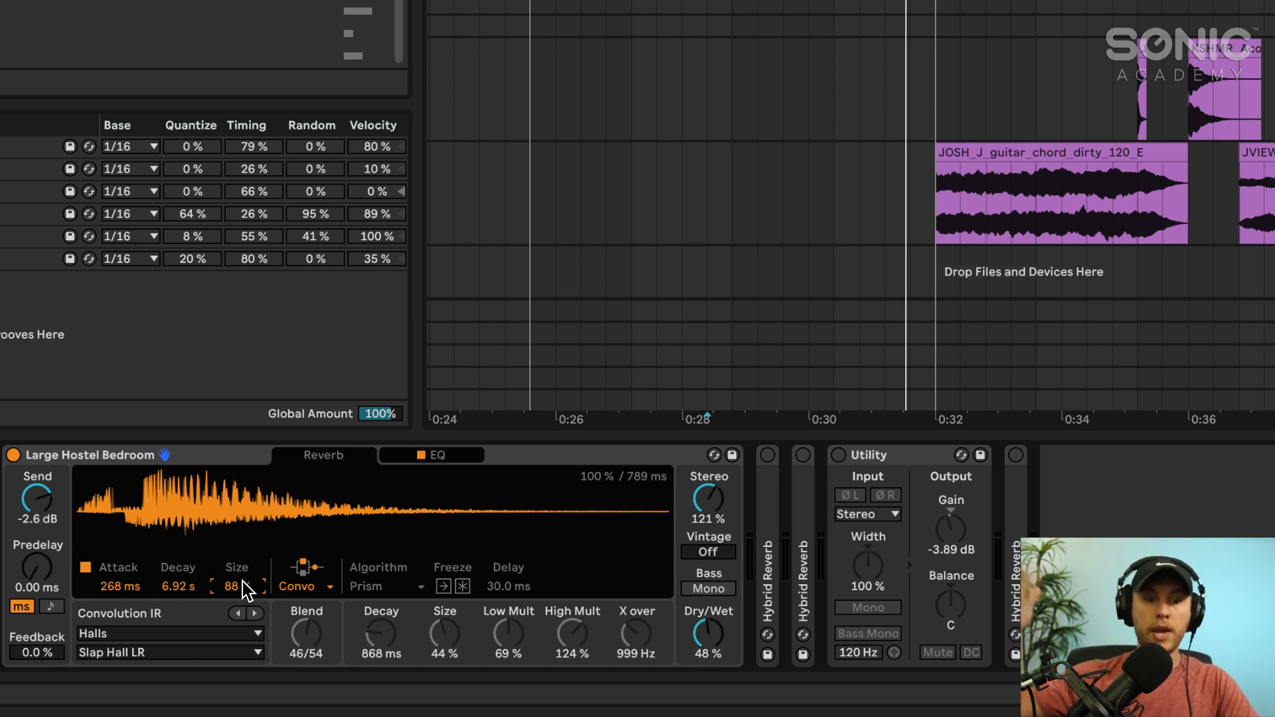
pyautogui.moveTo(237, 587); pyautogui.dragTo(237, 634)
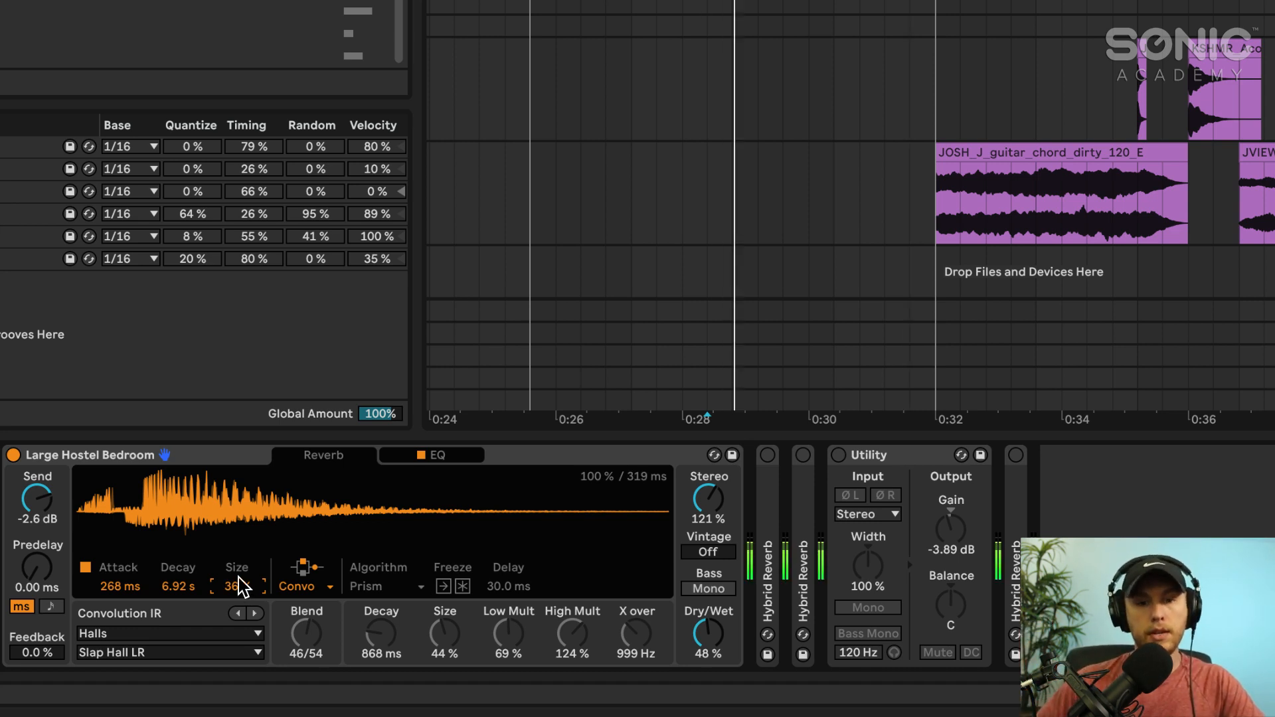
pyautogui.moveTo(236, 585); pyautogui.dragTo(237, 595)
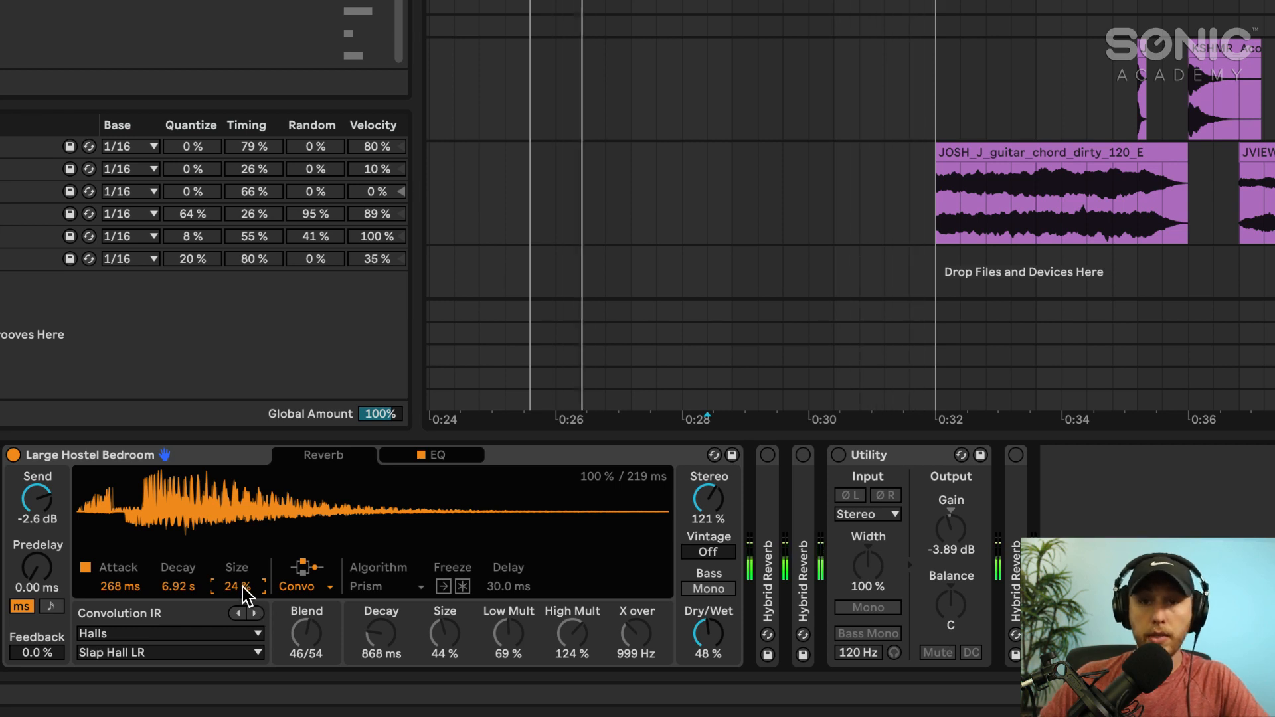
pyautogui.moveTo(242, 586); pyautogui.dragTo(242, 528)
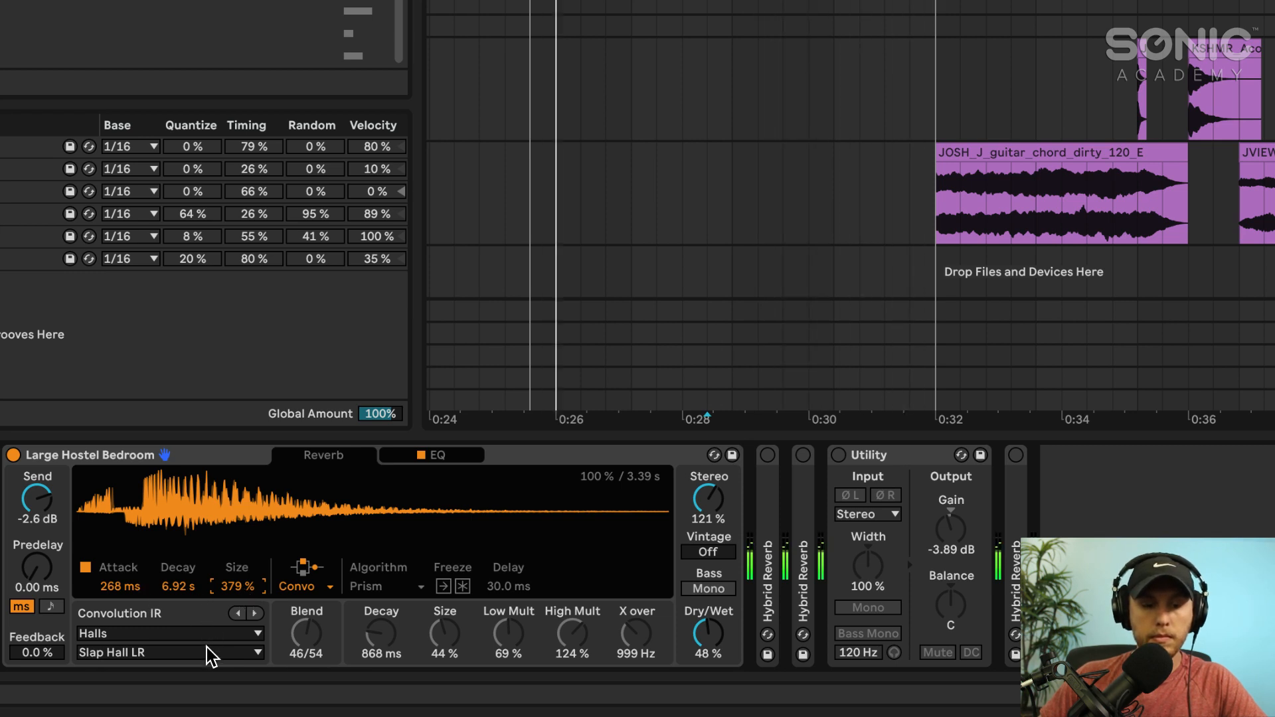
# - Change the impulse response to Soft Hall and set the convolution decay to 4.93 s
pyautogui.click(181, 652)
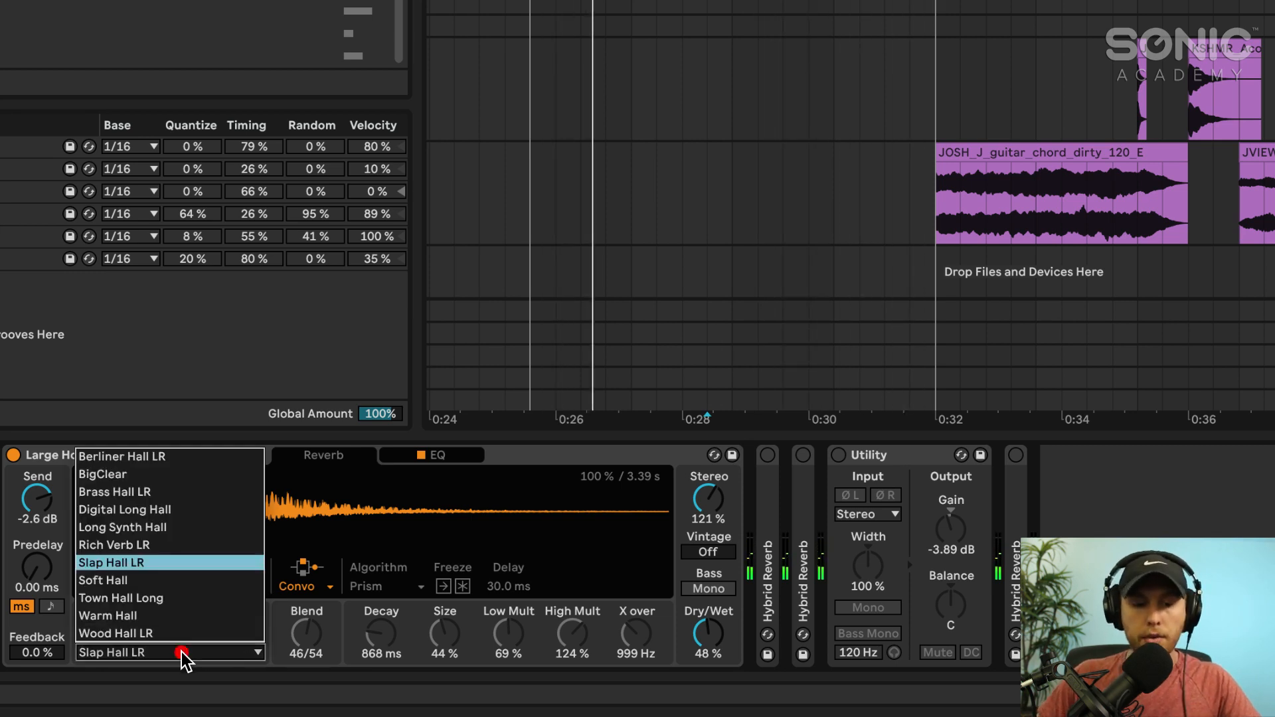
pyautogui.click(177, 580)
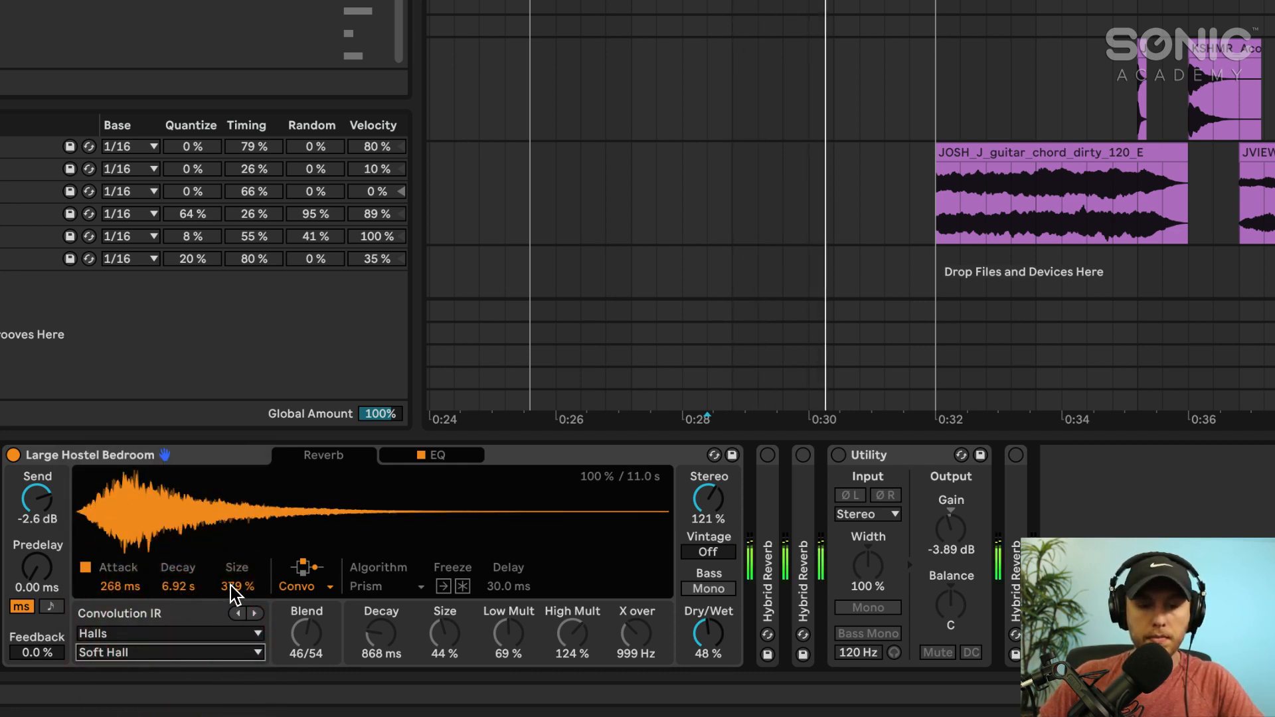
pyautogui.moveTo(179, 587); pyautogui.dragTo(179, 617)
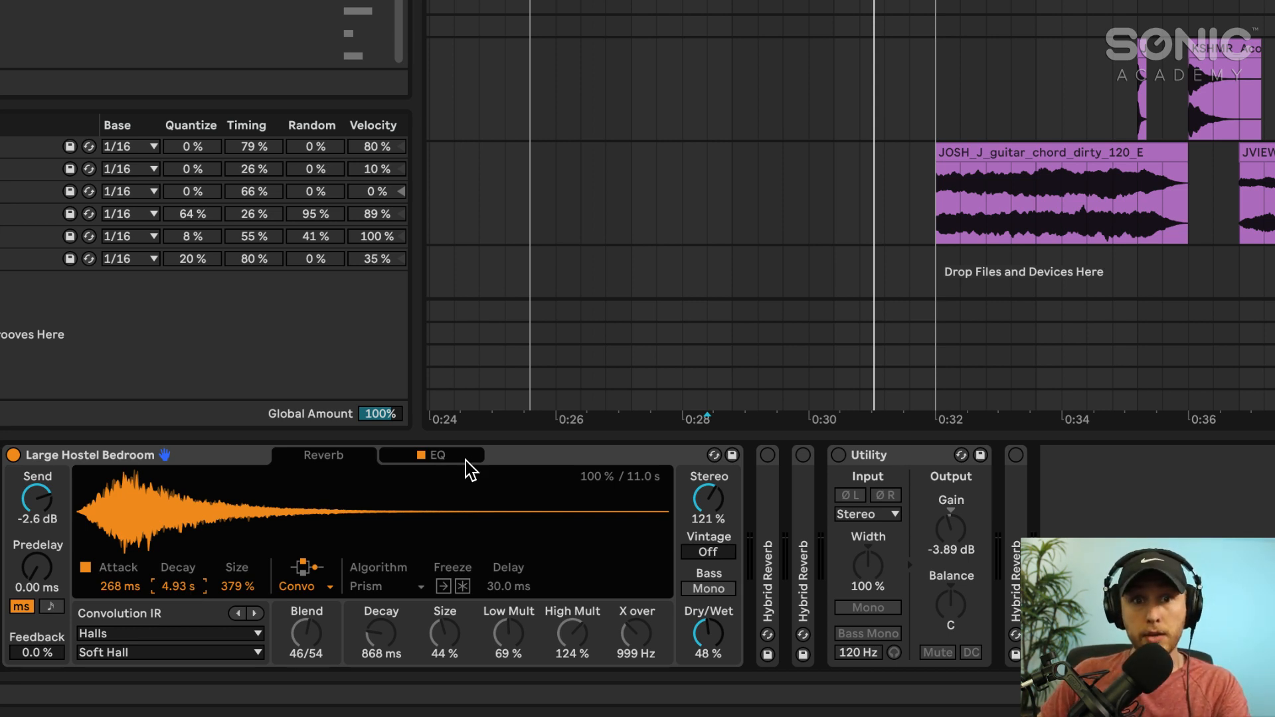
# - Audition the soloed KSHMR Acoustic Misc 11 clip, load it as the drum loop reverb's user impulse response, and set the attack to 0 ms
pyautogui.click(173, 634)
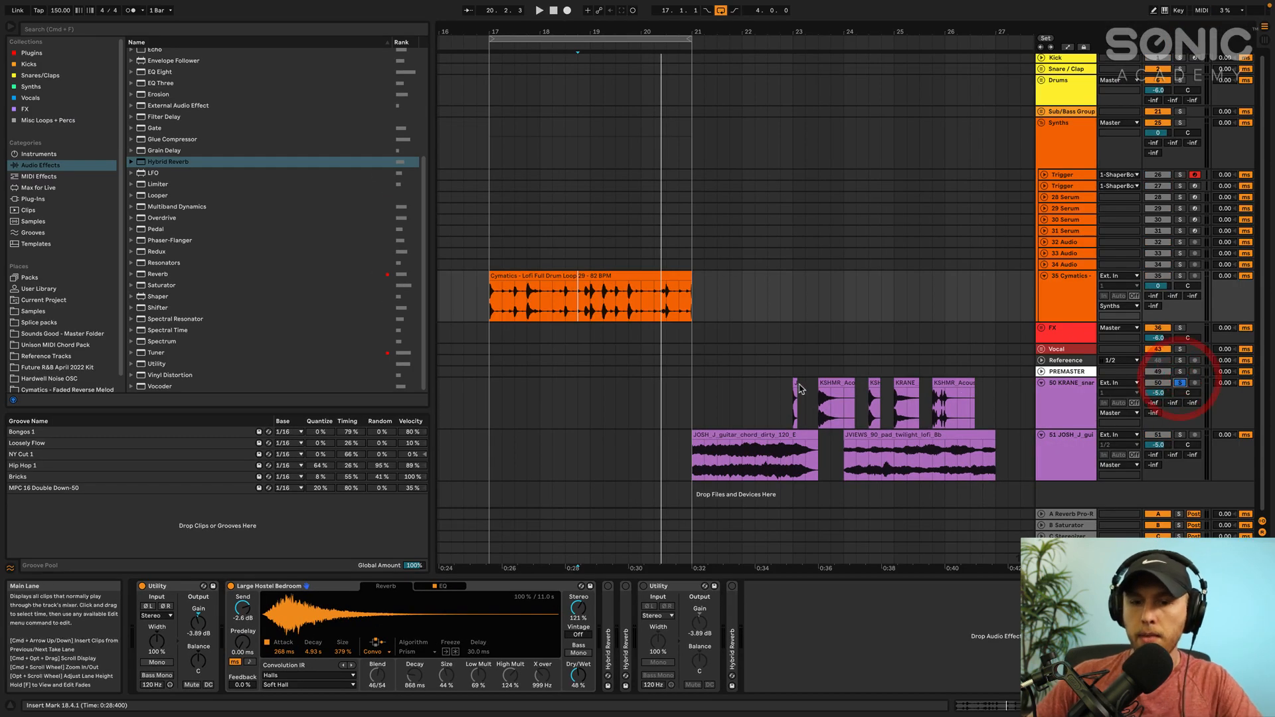
pyautogui.click(832, 381)
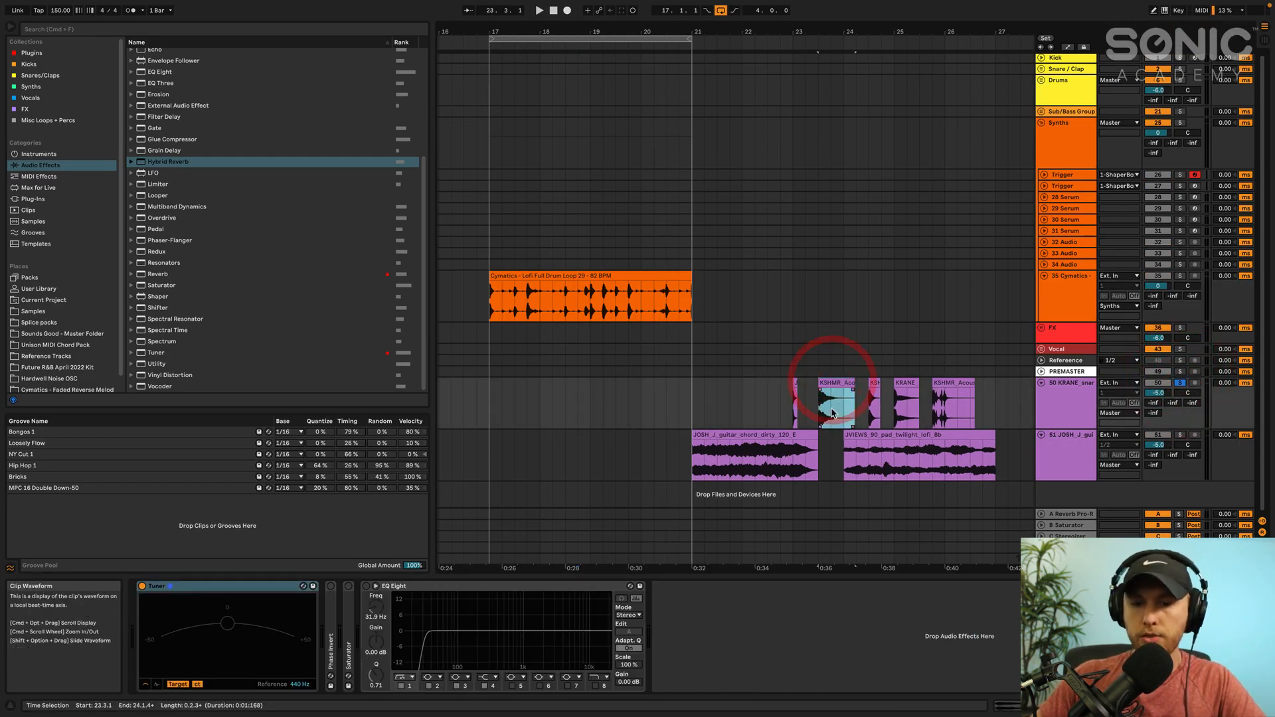
pyautogui.press('space')
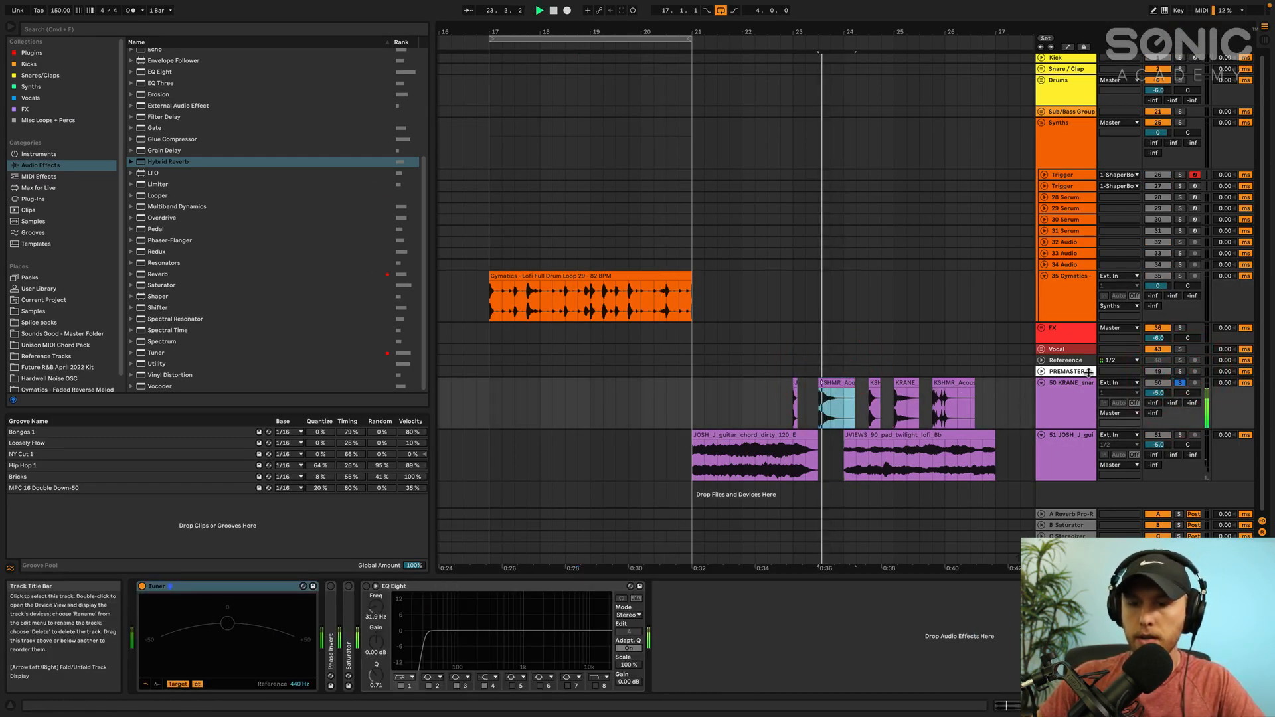
pyautogui.click(1059, 304)
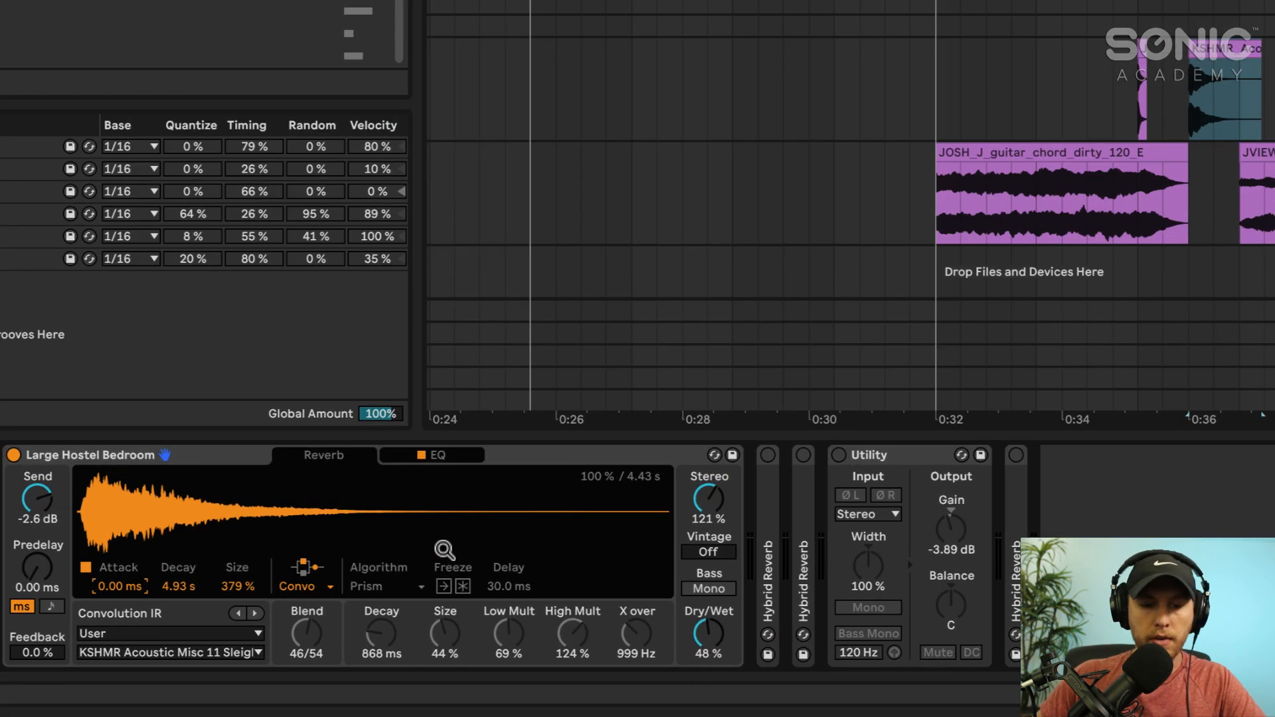
pyautogui.click(442, 586)
pyautogui.moveTo(483, 515); pyautogui.dragTo(485, 536)
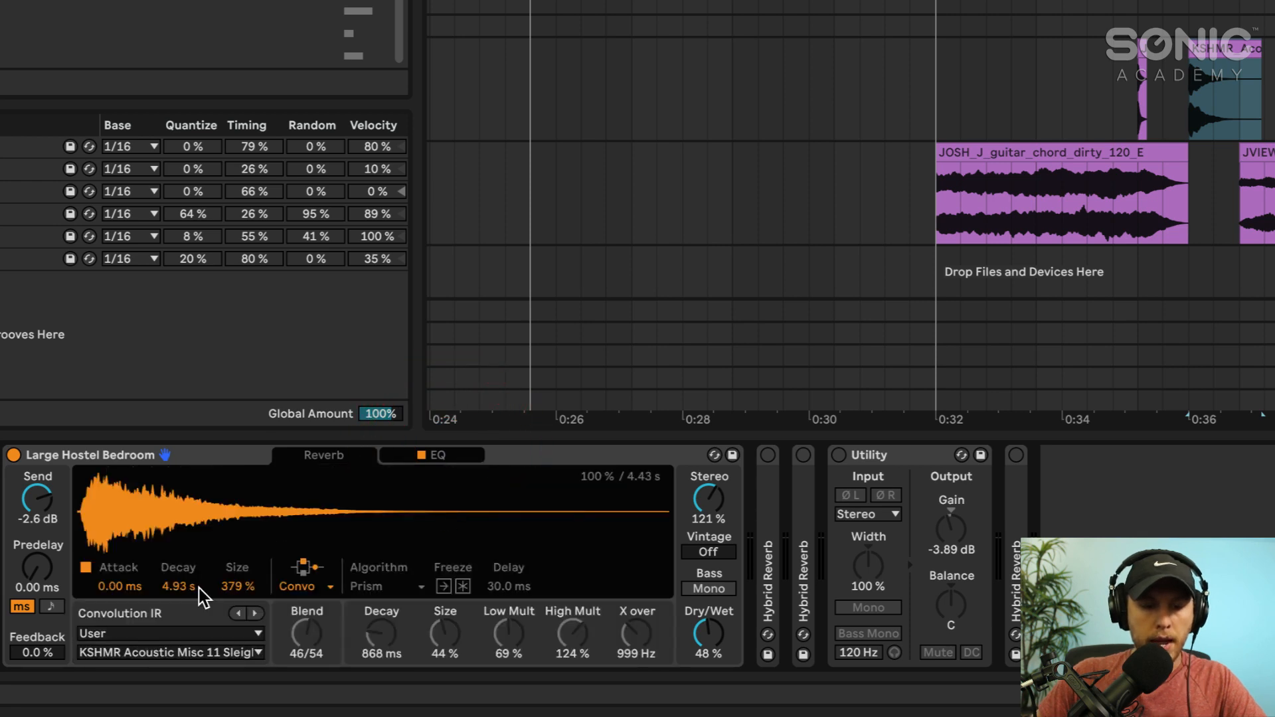
# - Adjust the convolution size to 129% and the decay to 635 ms while auditioning the drum loop
pyautogui.moveTo(237, 585); pyautogui.dragTo(237, 640)
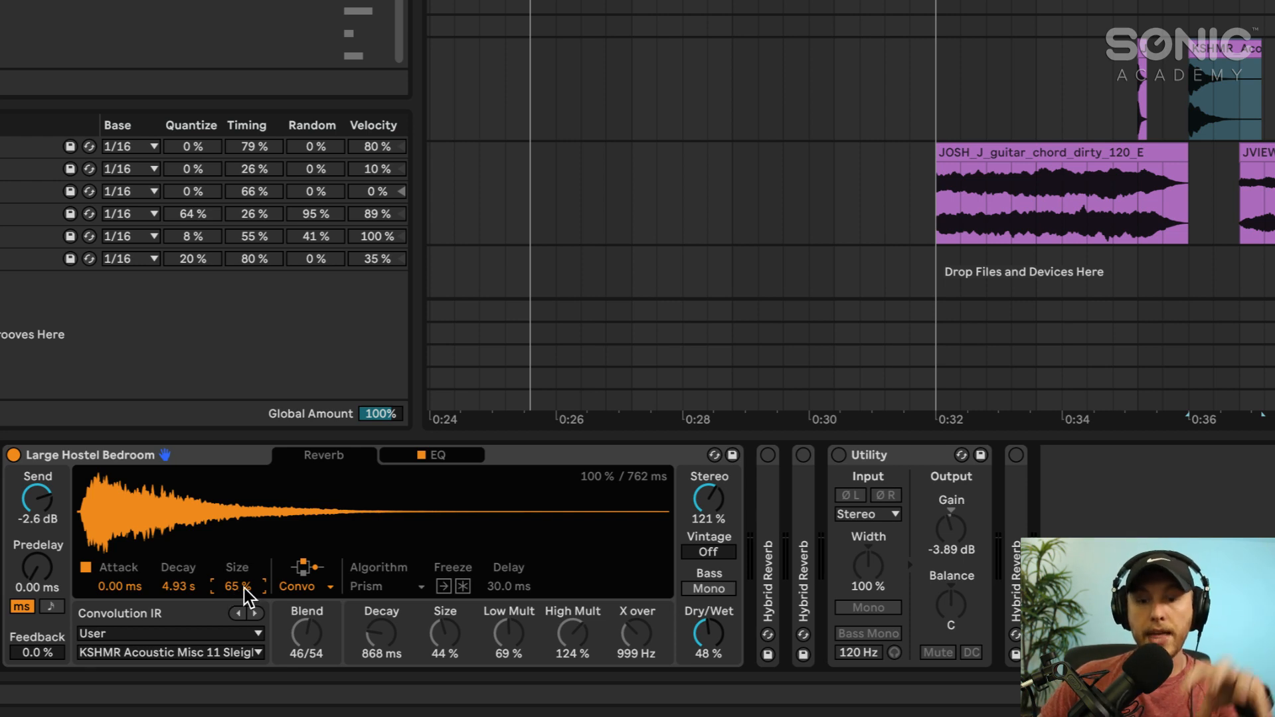
pyautogui.press('space')
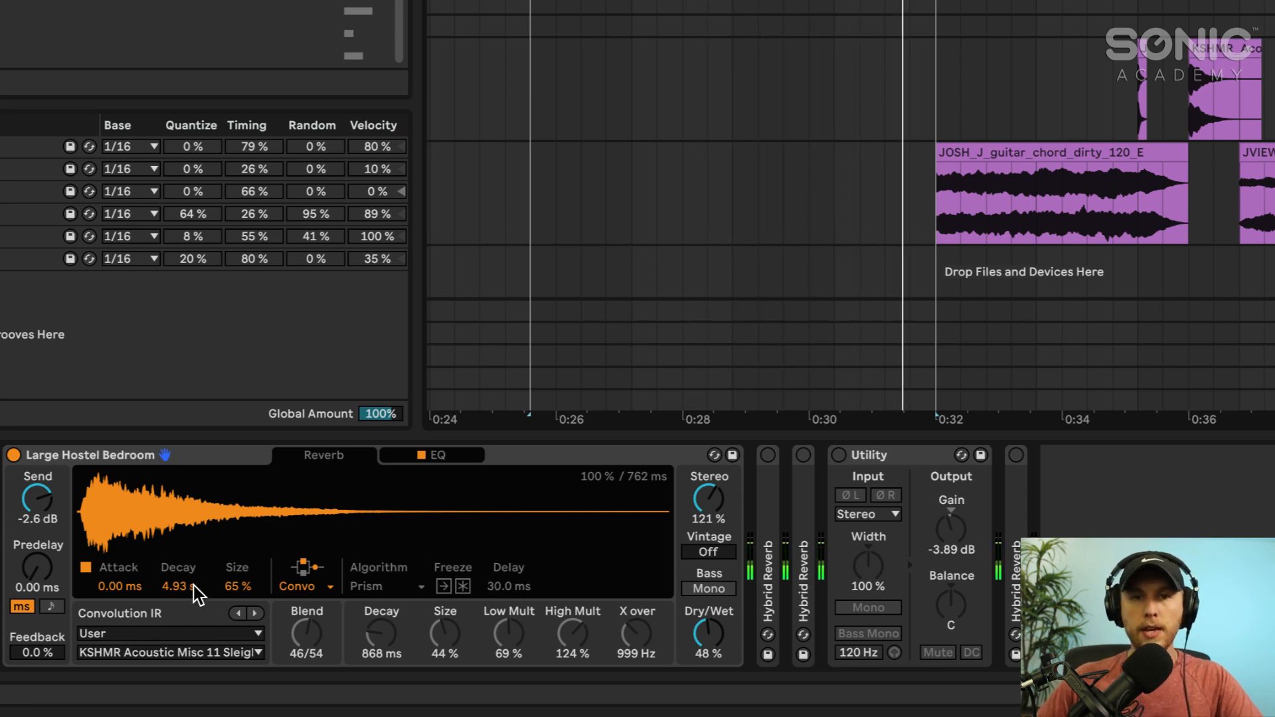
pyautogui.press('space')
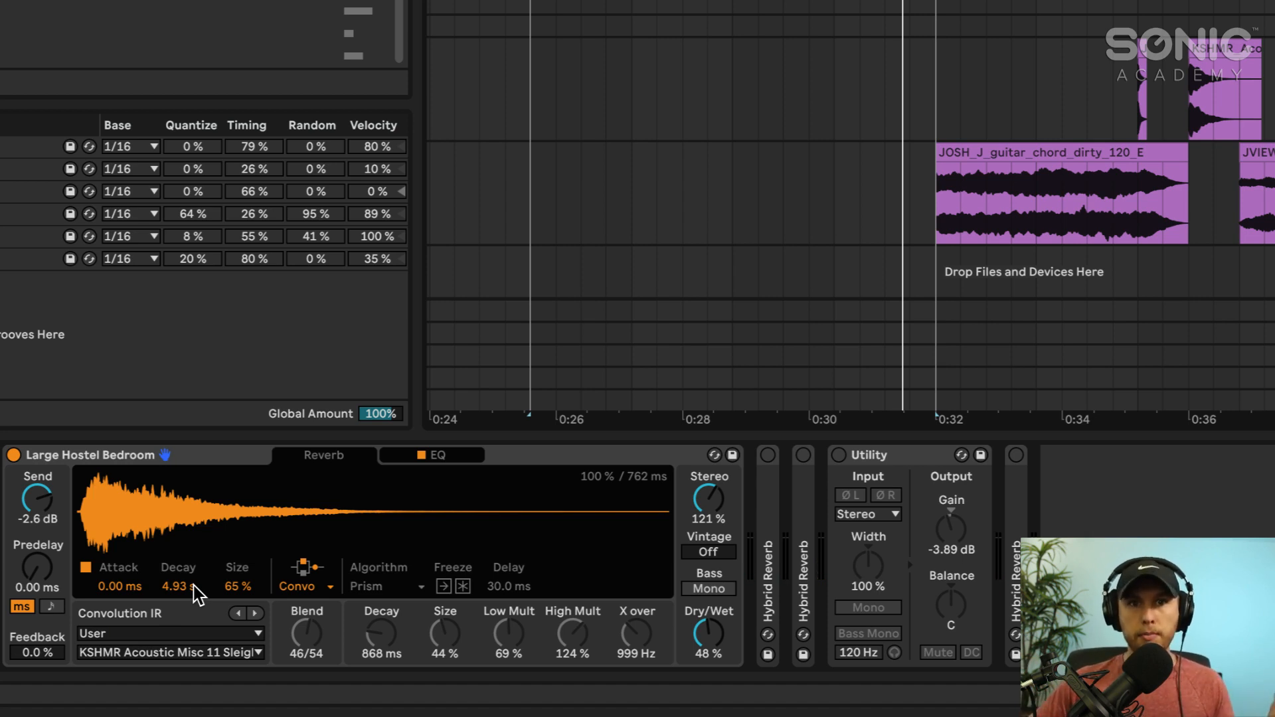
pyautogui.press('space')
pyautogui.moveTo(183, 587); pyautogui.dragTo(182, 610)
pyautogui.moveTo(250, 589); pyautogui.dragTo(250, 554)
pyautogui.moveTo(190, 587); pyautogui.dragTo(190, 549)
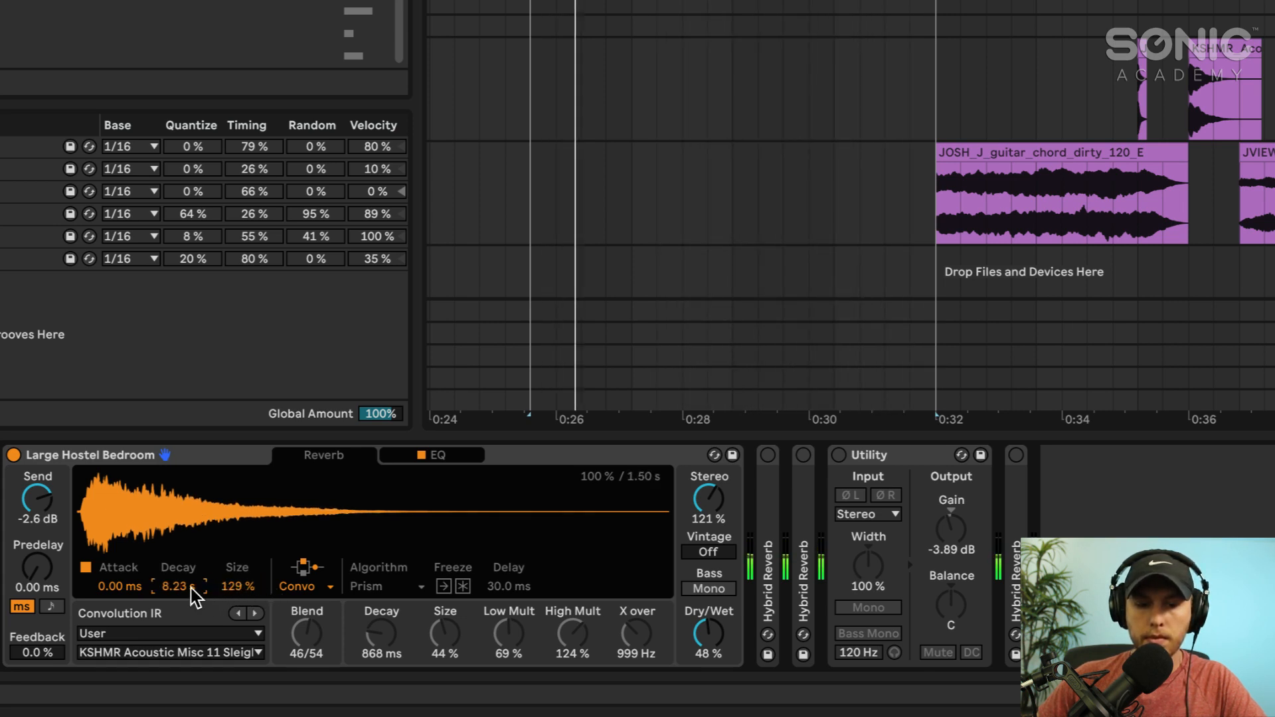
pyautogui.moveTo(192, 595); pyautogui.dragTo(191, 601)
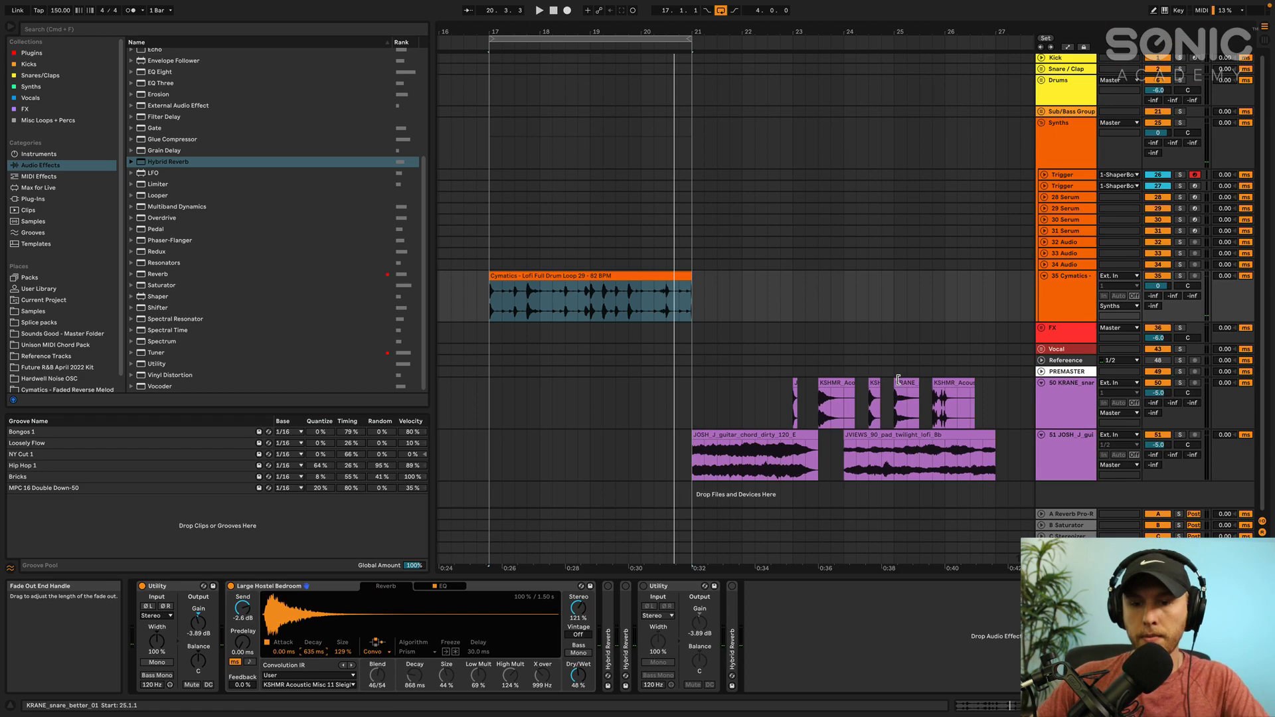
# - Audition the soloed KRANE snare better 01 clip, load it as the reverb's user impulse response, and play the drum loop
pyautogui.click(900, 381)
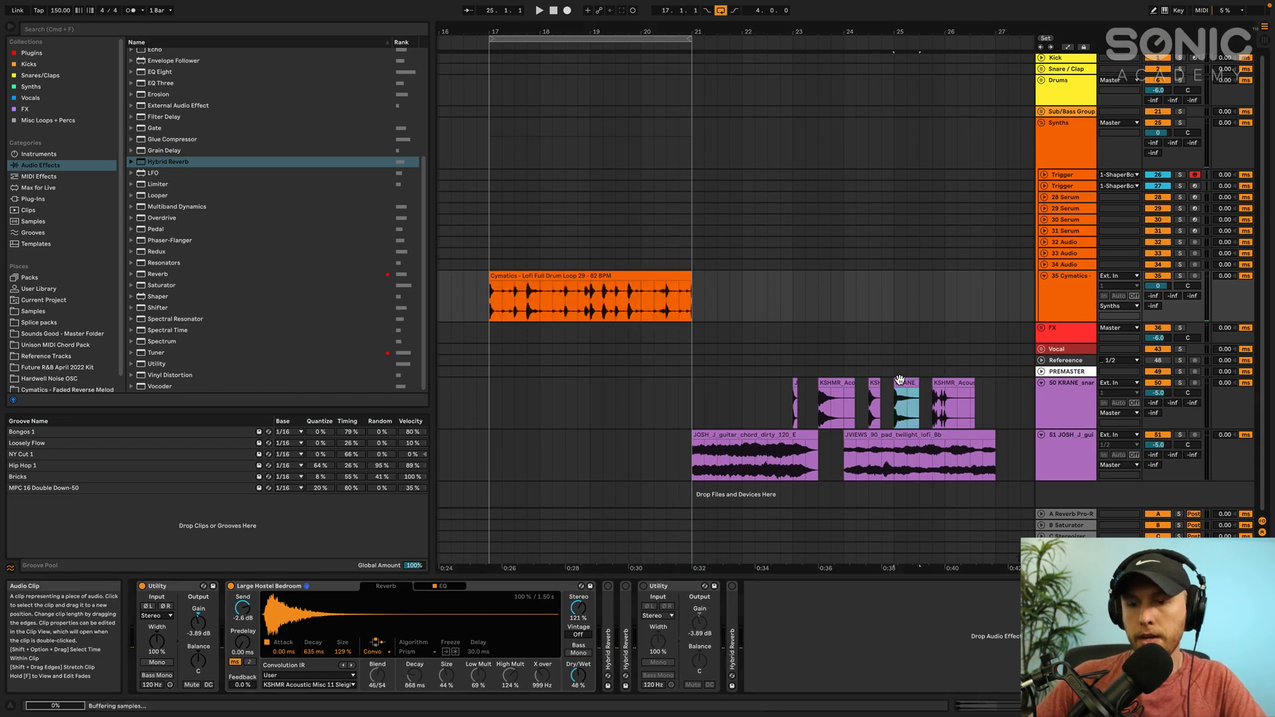
pyautogui.click(1181, 383)
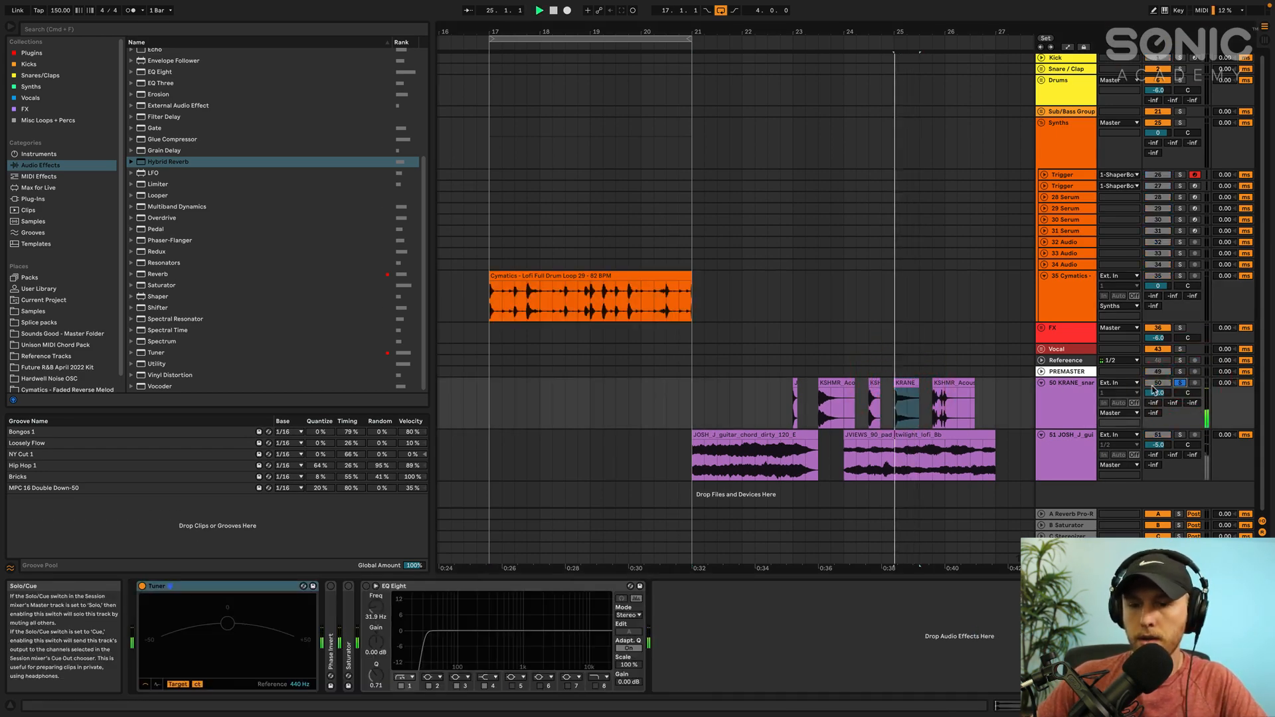
pyautogui.click(1062, 299)
pyautogui.doubleClick(1062, 299)
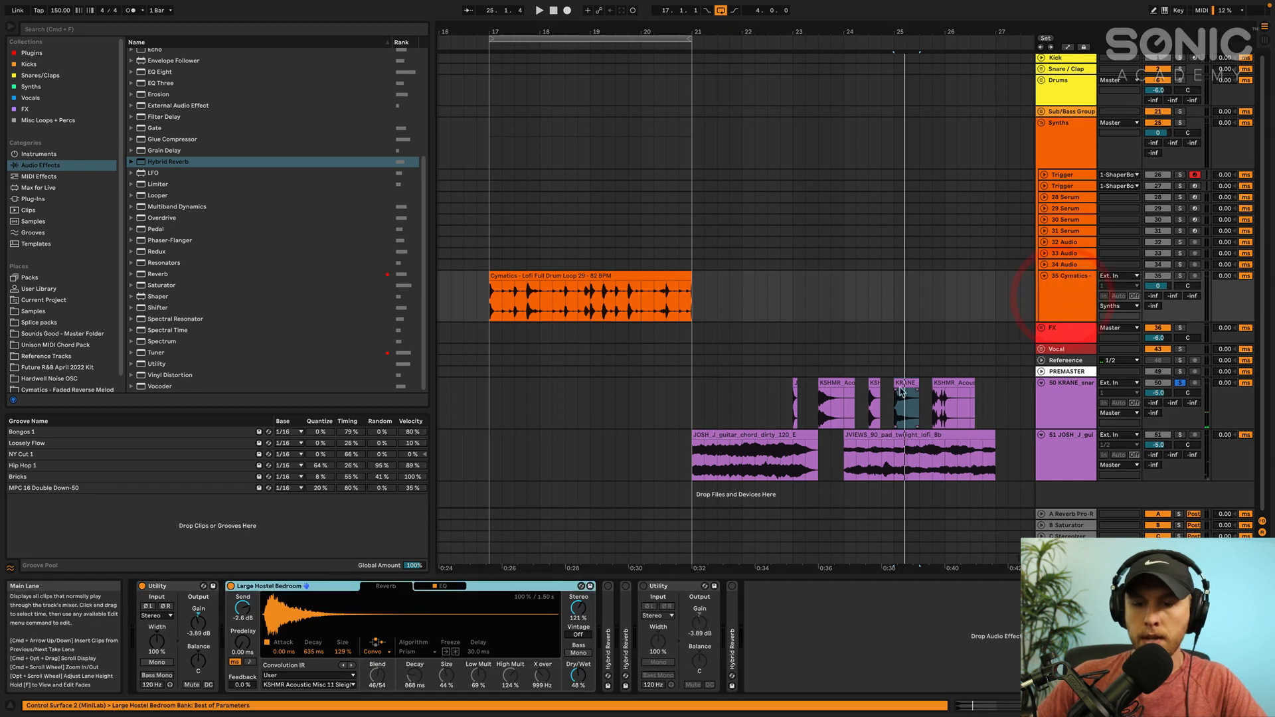
pyautogui.click(906, 386)
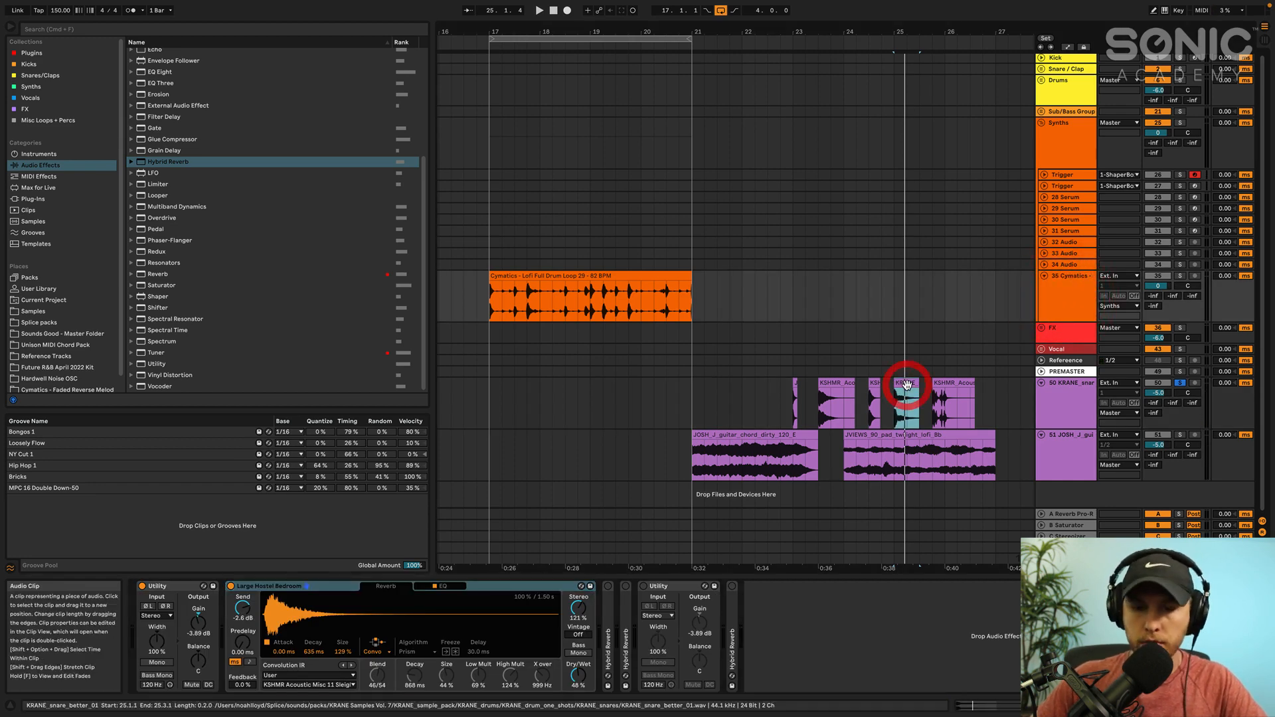
pyautogui.moveTo(402, 617); pyautogui.dragTo(406, 606)
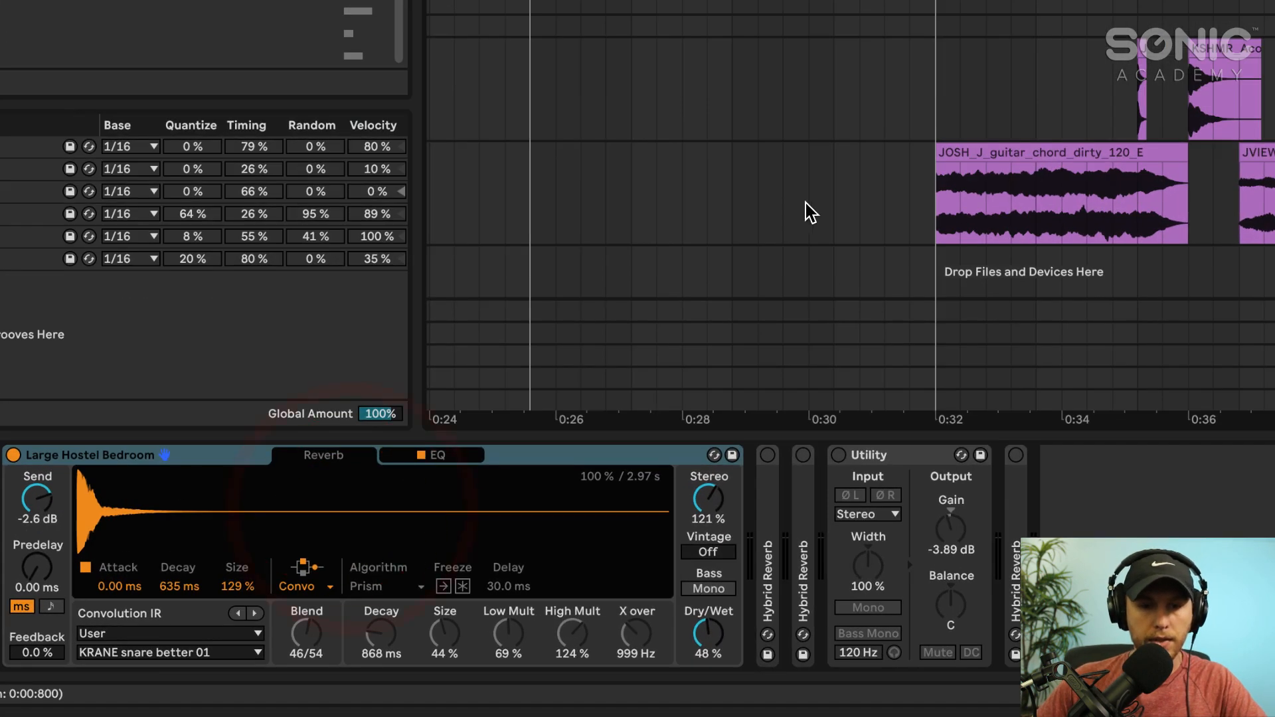
pyautogui.press('space')
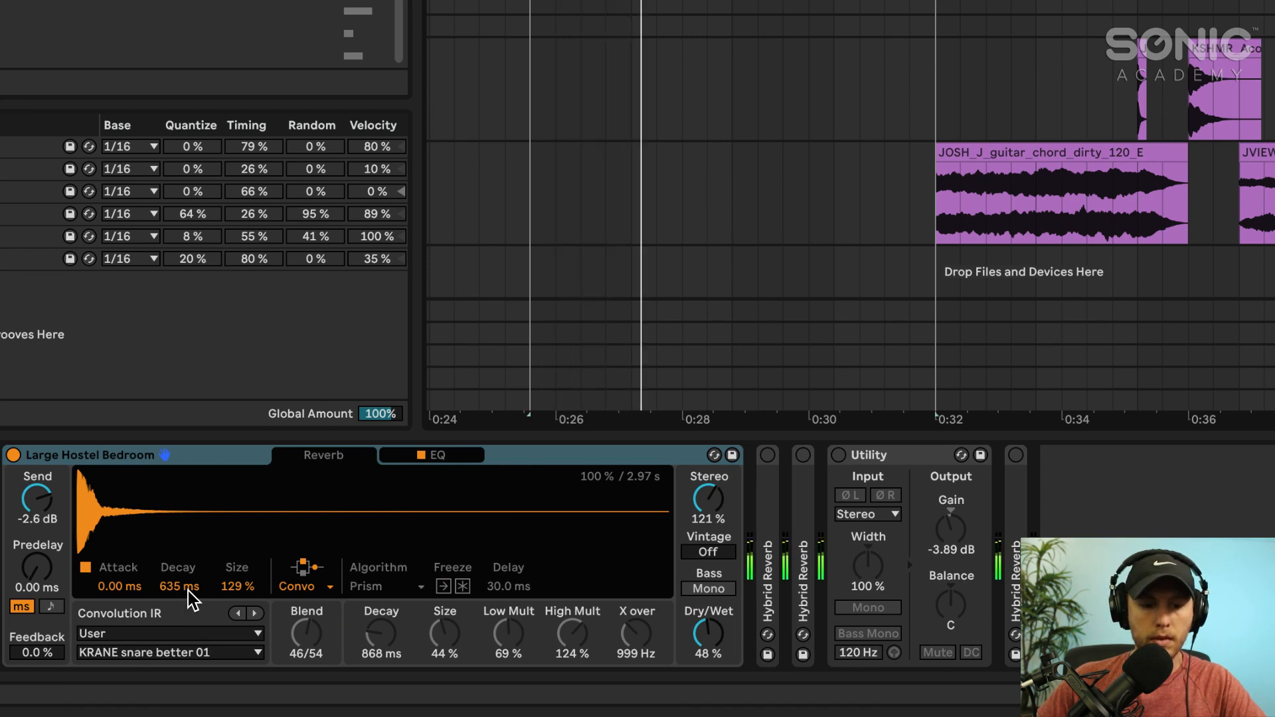
# - Set the convolution decay to 3.39 s and the size to 82% while auditioning the drum loop
pyautogui.moveTo(178, 586); pyautogui.dragTo(238, 617)
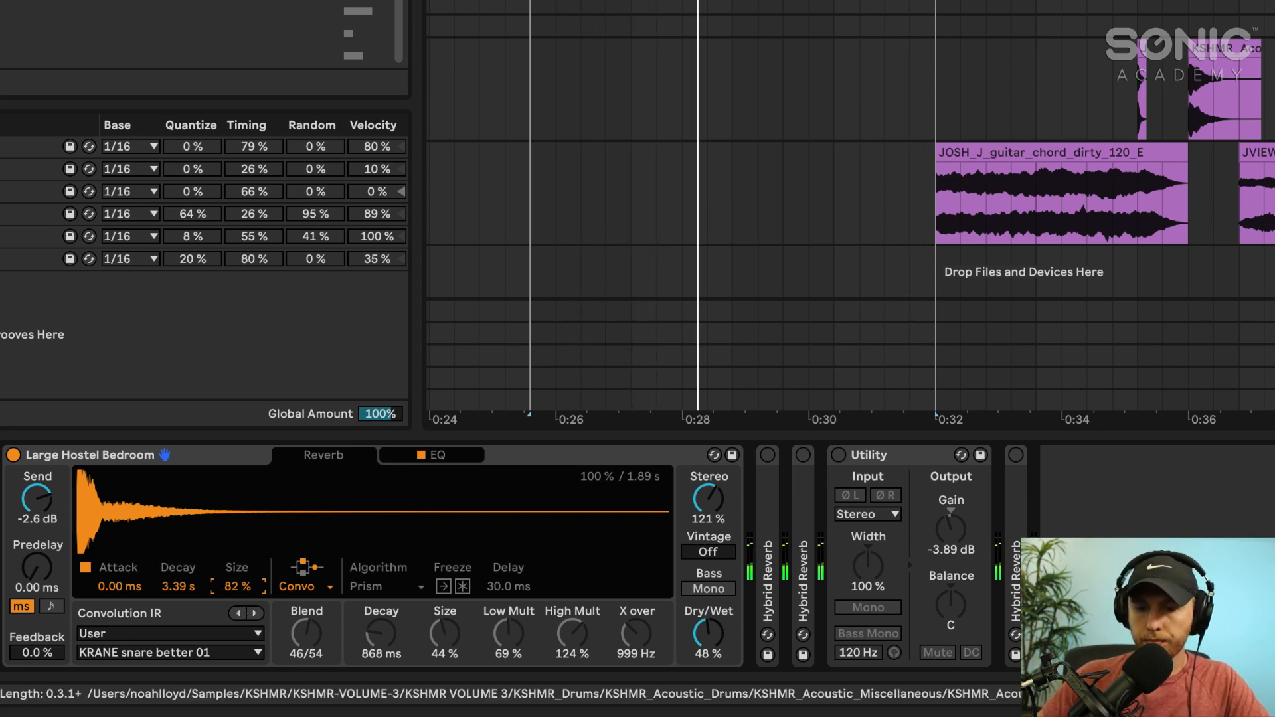
pyautogui.press('space')
# - Change the user impulse response to KSHMR Acoustic Misc 07 Metal, with the convolution decay at 4.56 s and the size at 111%
pyautogui.press('Up')
pyautogui.press('Down')
pyautogui.press('space')
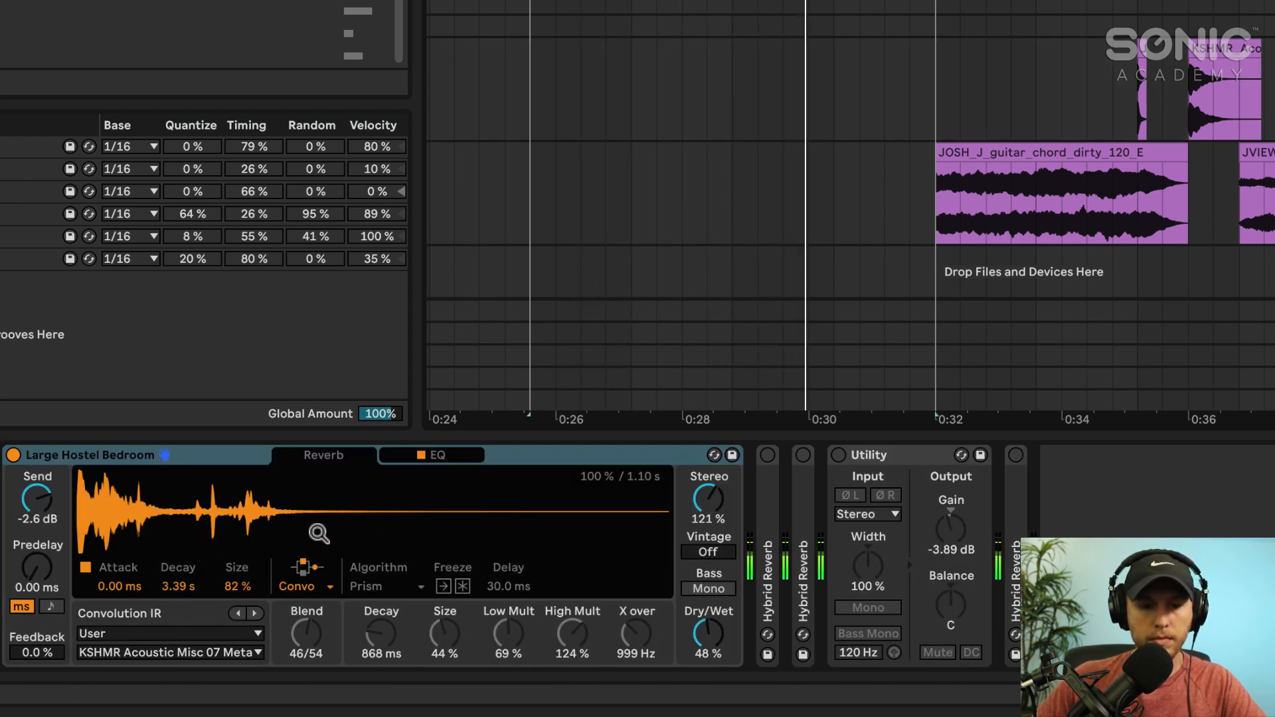
pyautogui.moveTo(188, 585); pyautogui.dragTo(229, 570)
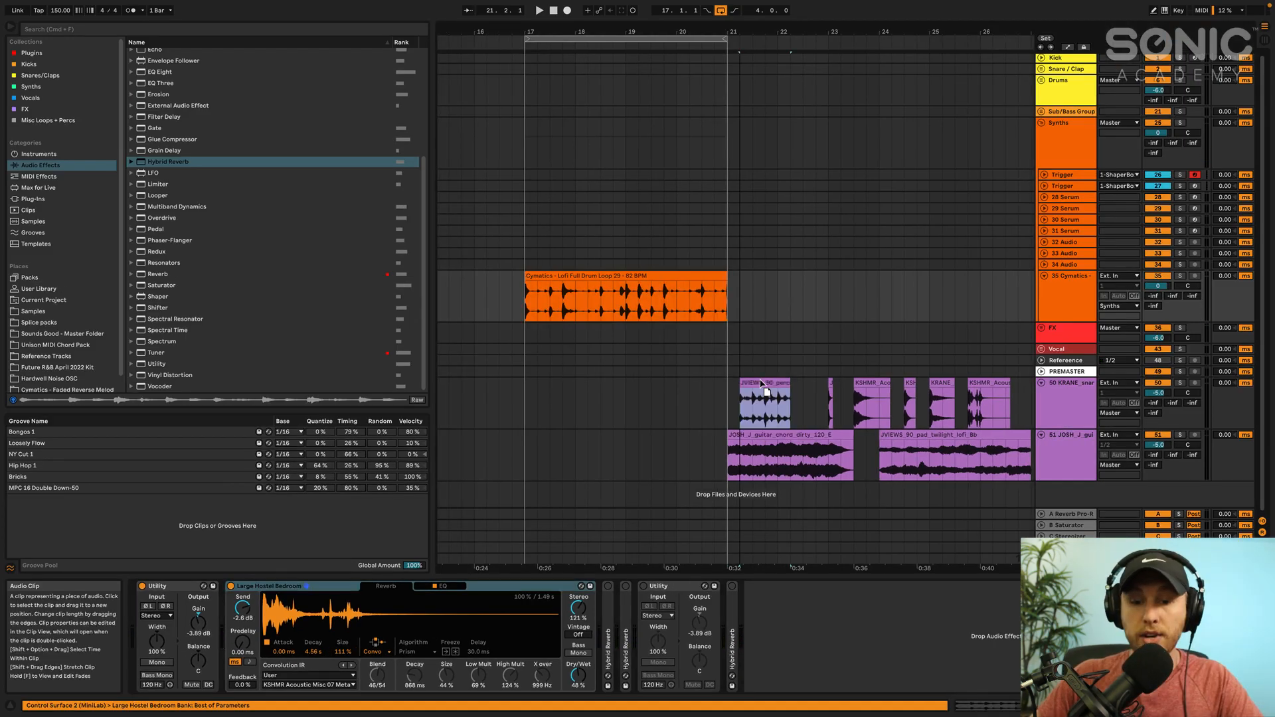
# - Audition the soloed JVIEWS 90 percussion loop clip and load it as the drum loop reverb's user impulse response
pyautogui.moveTo(758, 389); pyautogui.dragTo(758, 386)
pyautogui.click(1179, 383)
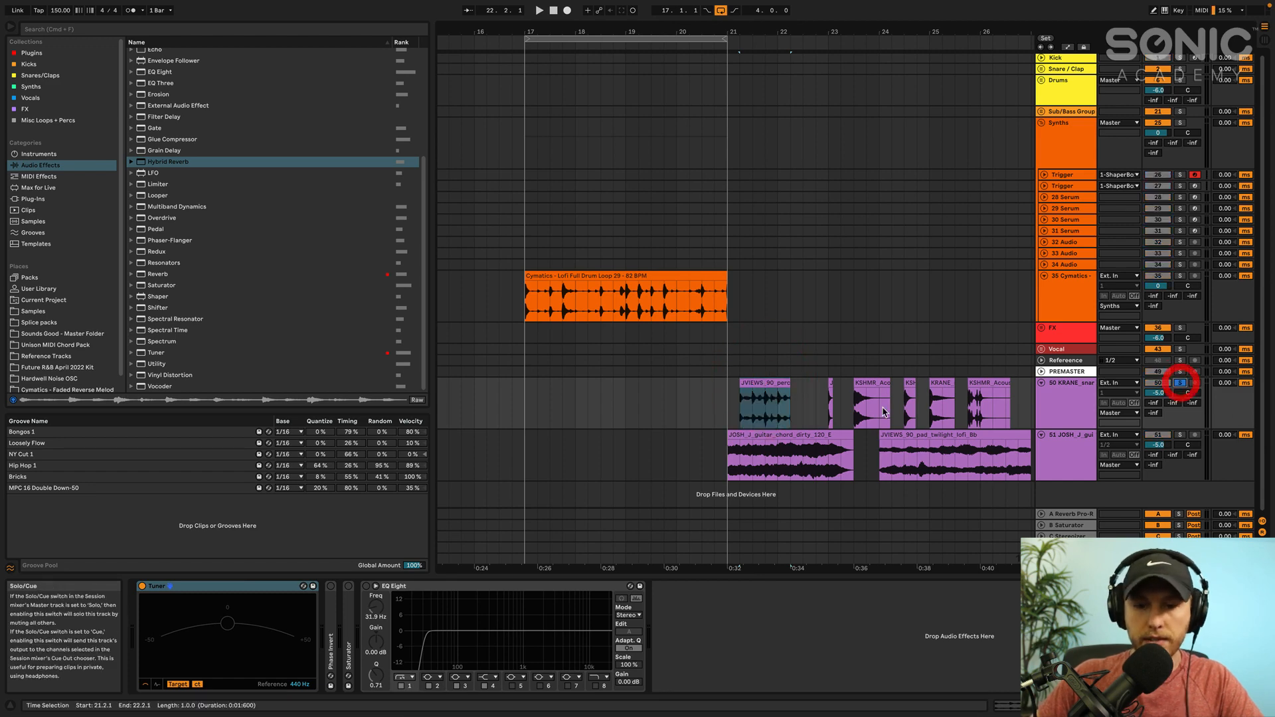
pyautogui.press('space')
pyautogui.click(763, 380)
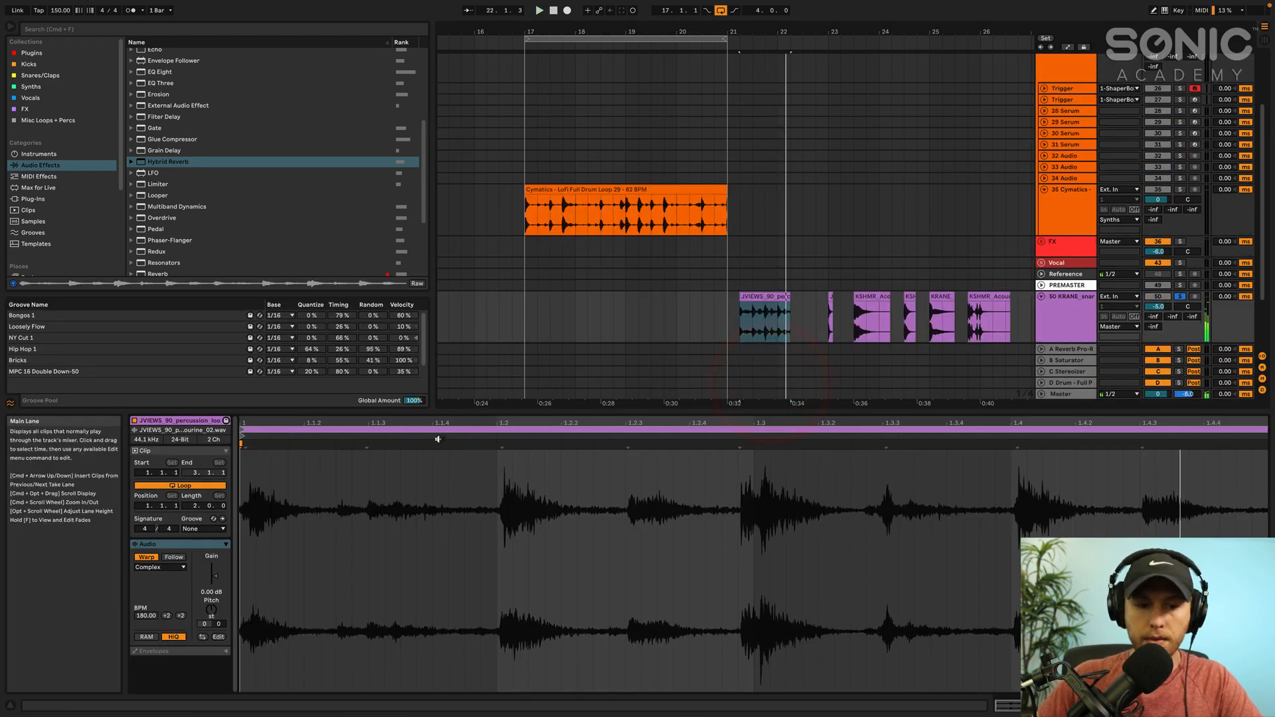
pyautogui.click(1067, 213)
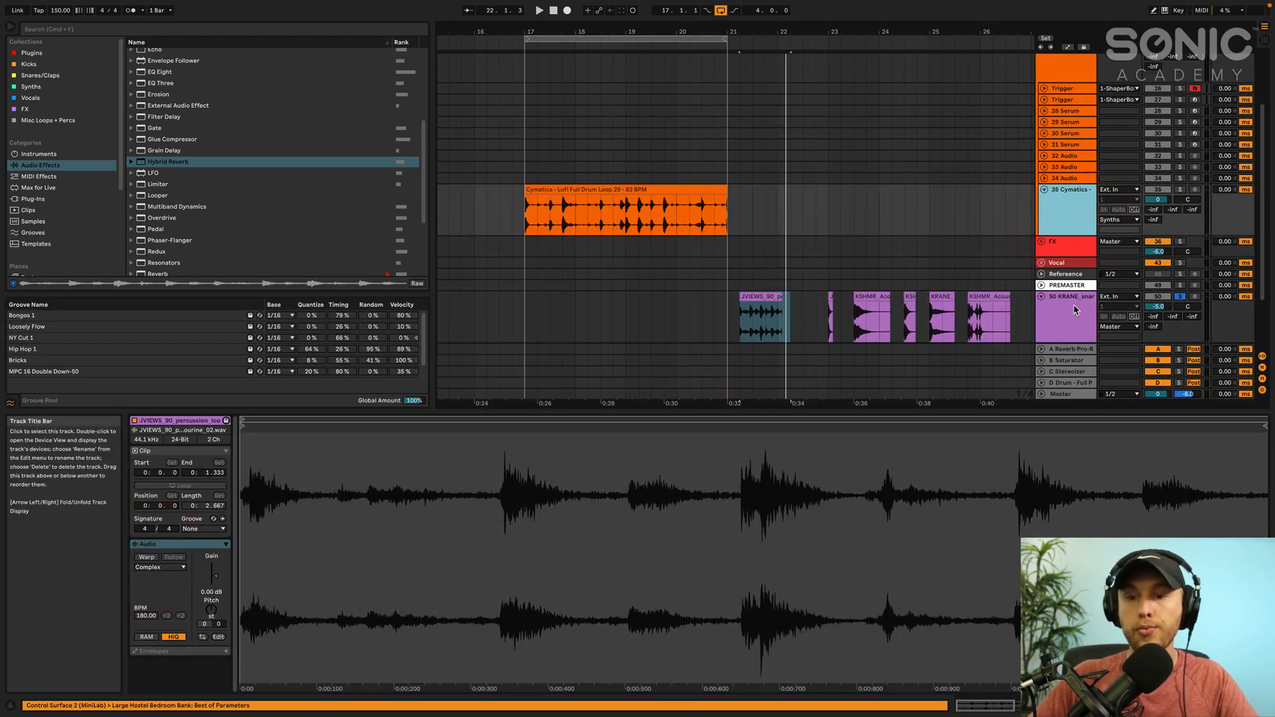
pyautogui.doubleClick(1050, 206)
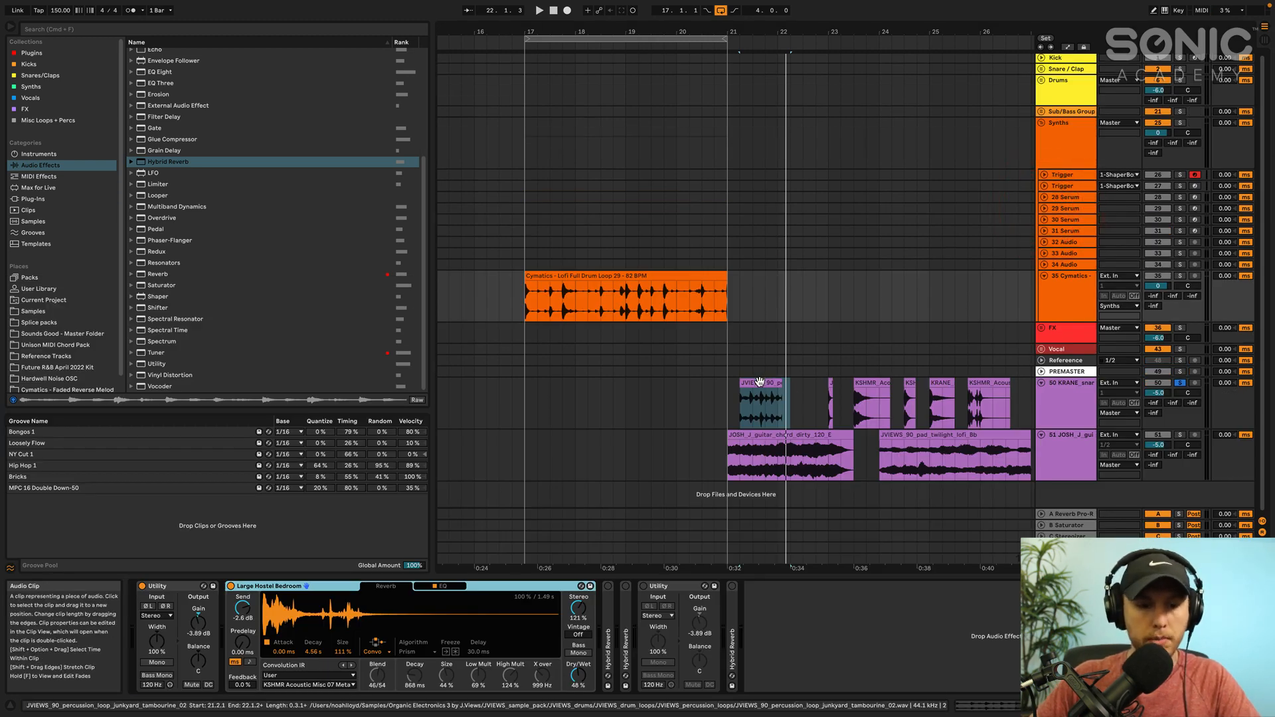
pyautogui.moveTo(760, 380); pyautogui.dragTo(389, 622)
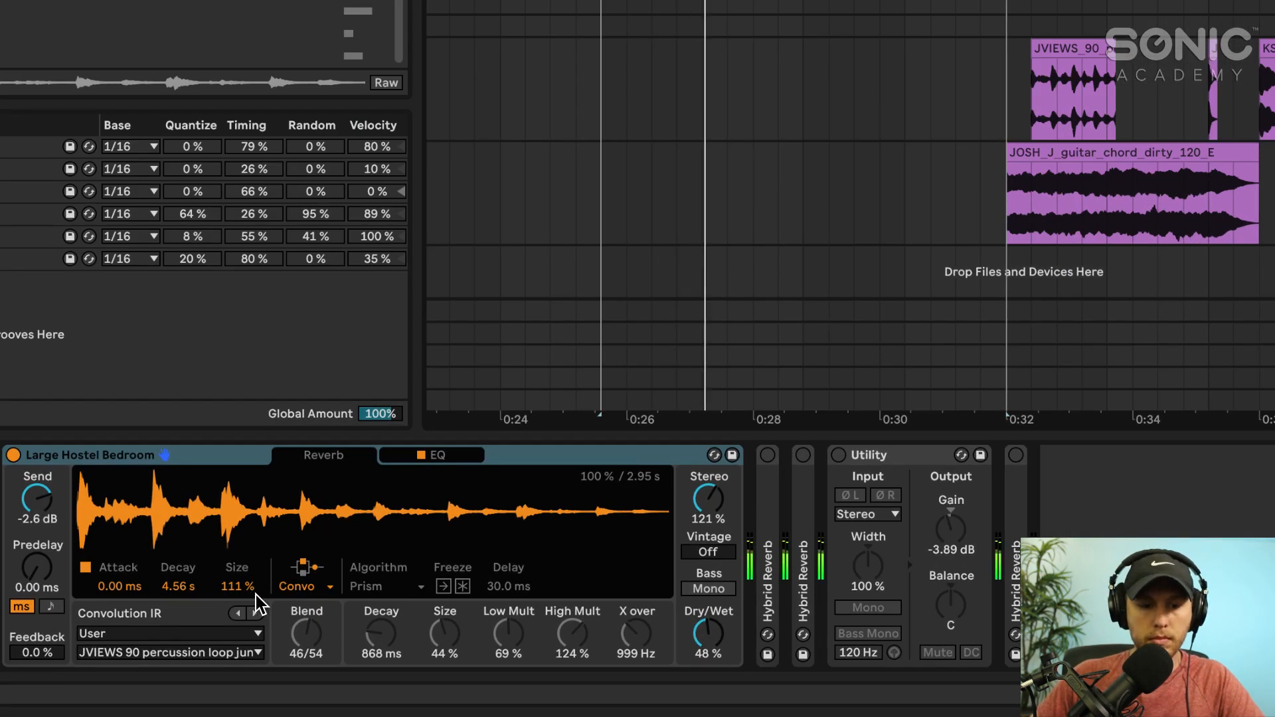
# - Set the convolution decay to 1.71 s and the size to 80% while auditioning the drum loop
pyautogui.moveTo(178, 586); pyautogui.dragTo(178, 631)
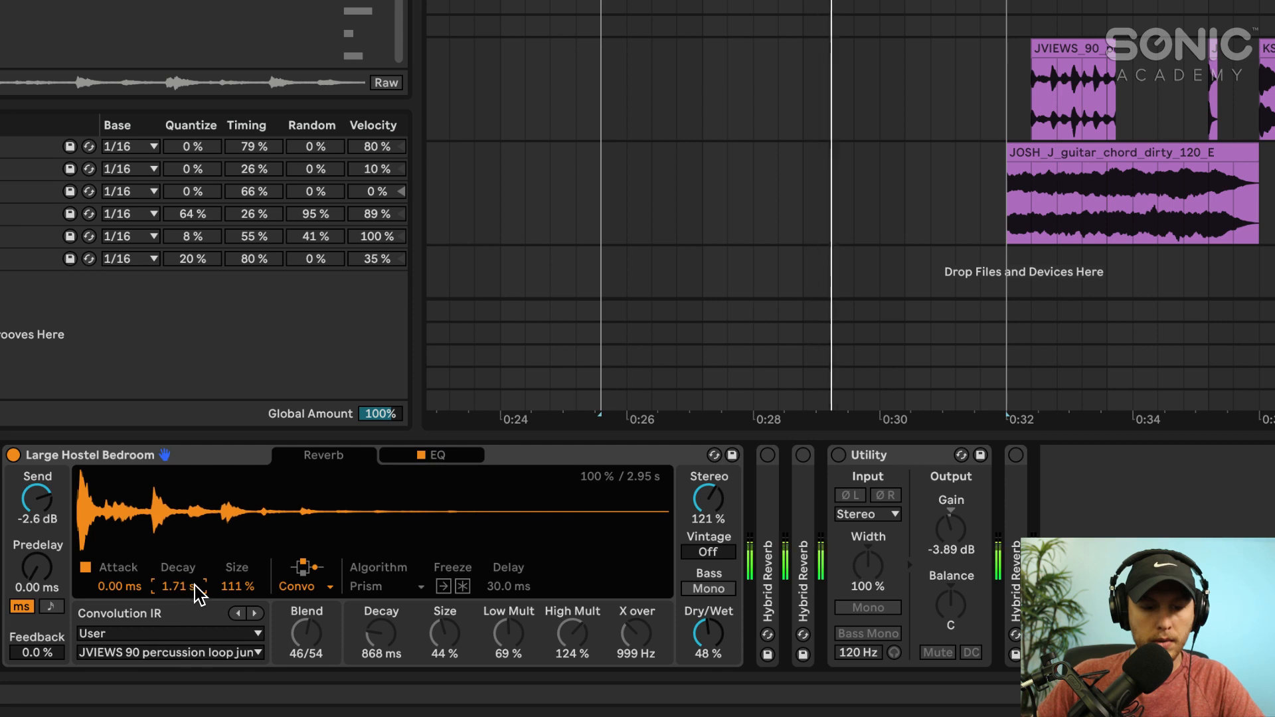
pyautogui.moveTo(233, 585); pyautogui.dragTo(234, 607)
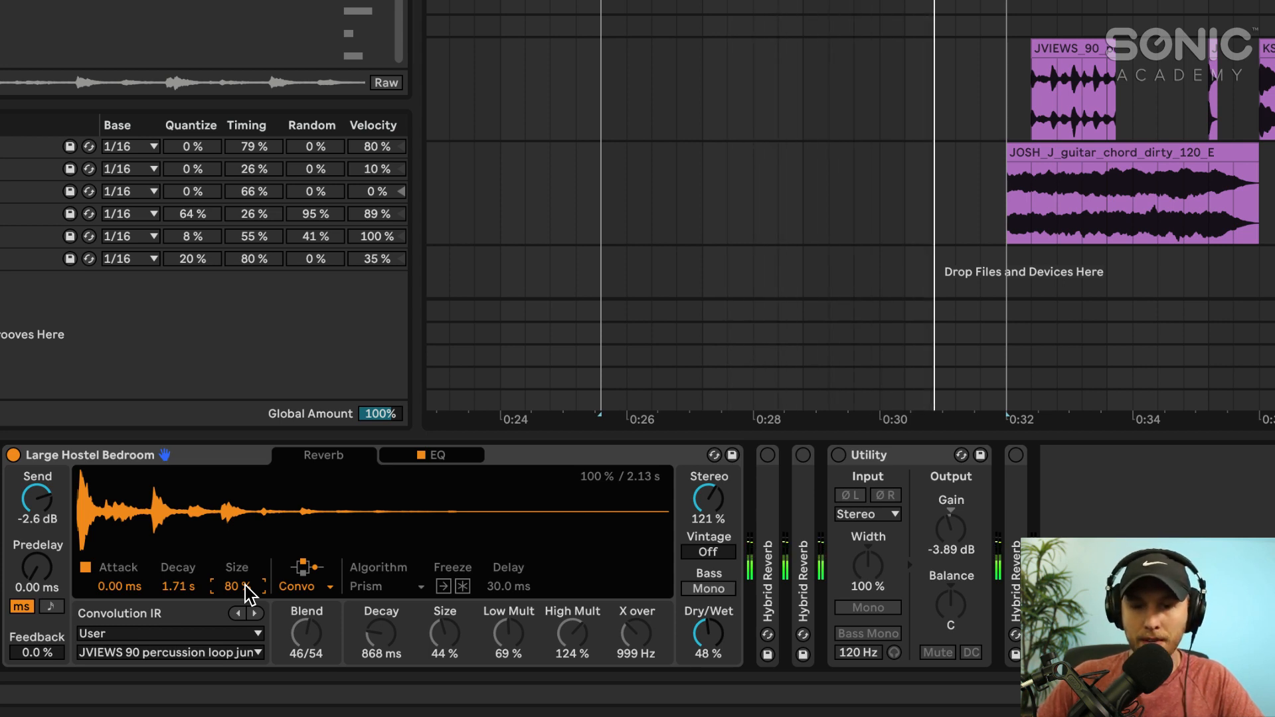
pyautogui.press('space')
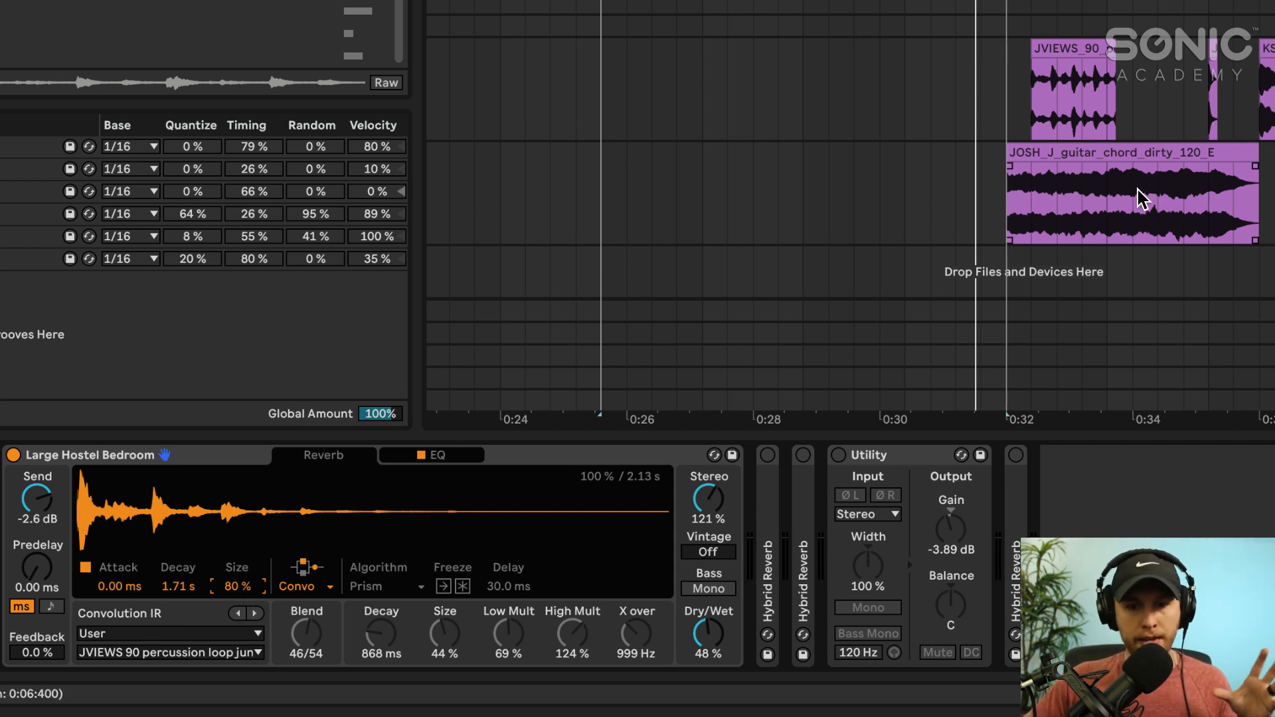
# - Load the JOSH_J guitar chord dirty clip as the reverb's user impulse response at 100% size and audition the source clip
pyautogui.click(1139, 155)
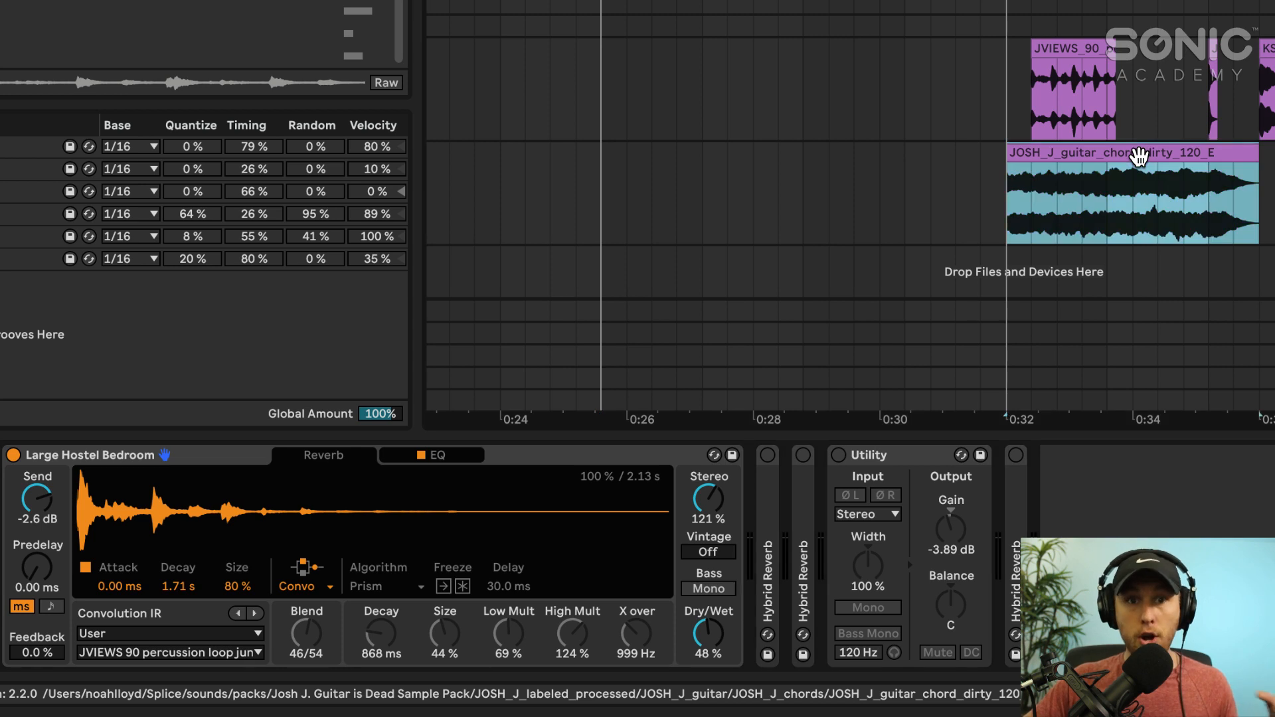
pyautogui.moveTo(1140, 156); pyautogui.dragTo(468, 490)
pyautogui.moveTo(406, 538); pyautogui.dragTo(402, 531)
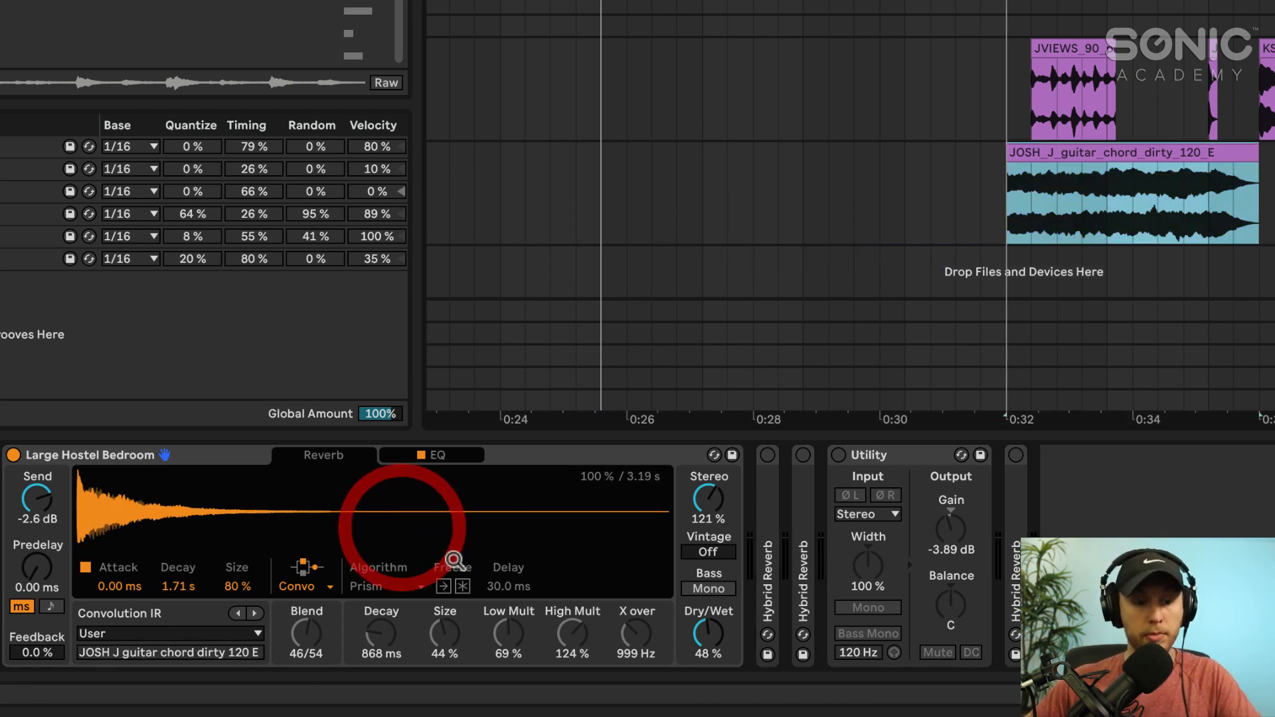
pyautogui.click(1124, 157)
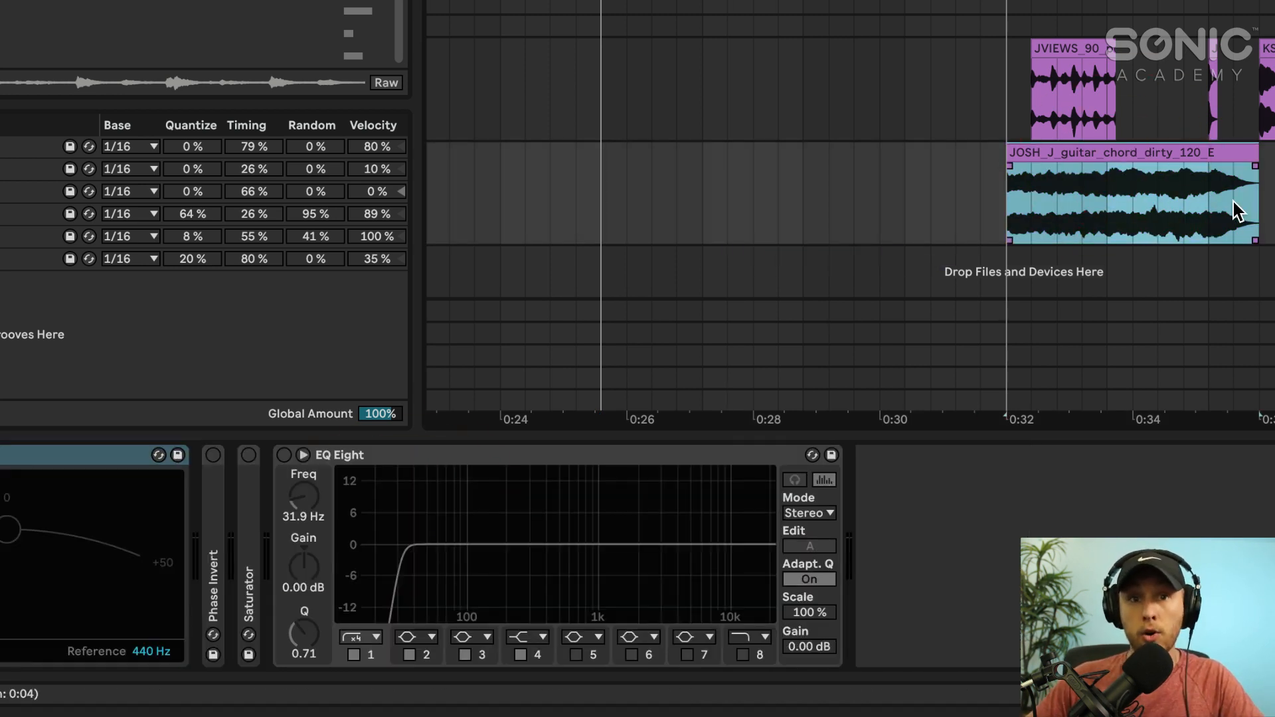
pyautogui.press('space')
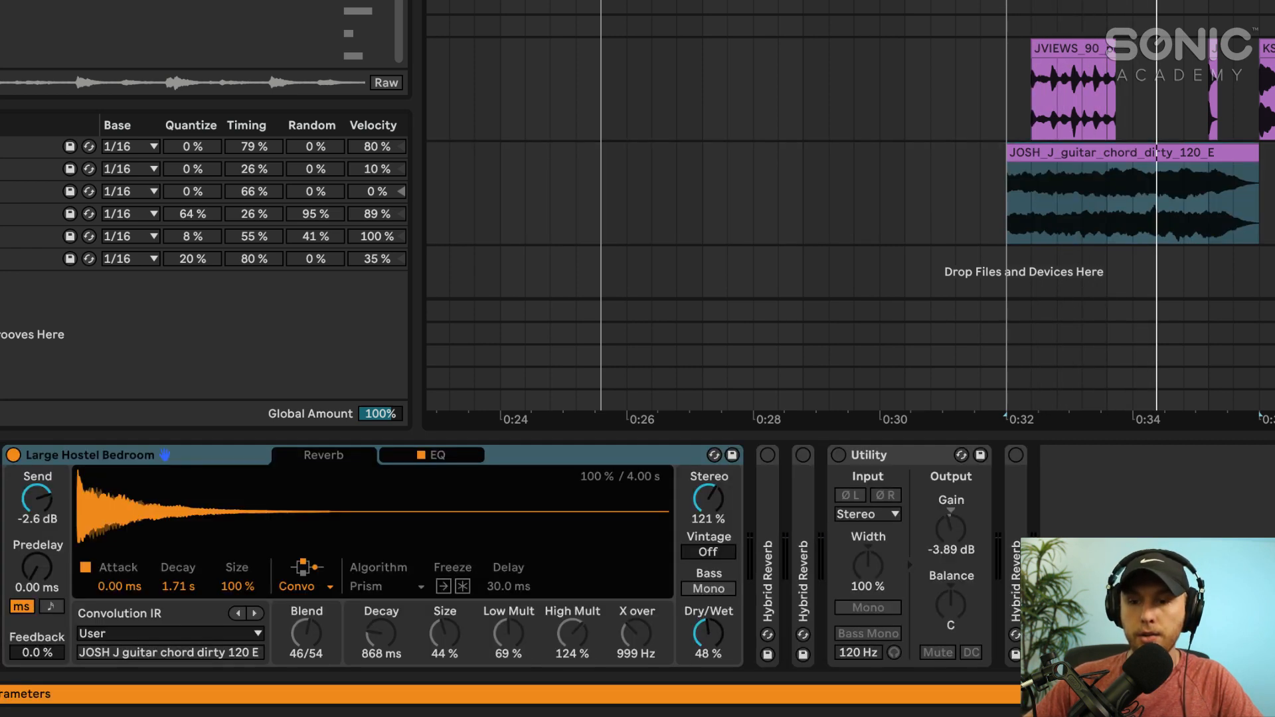
pyautogui.press('space')
# - Play the drum loop through the guitar impulse response, setting the convolution decay to 2.01 s and the size to 132%
pyautogui.press('space')
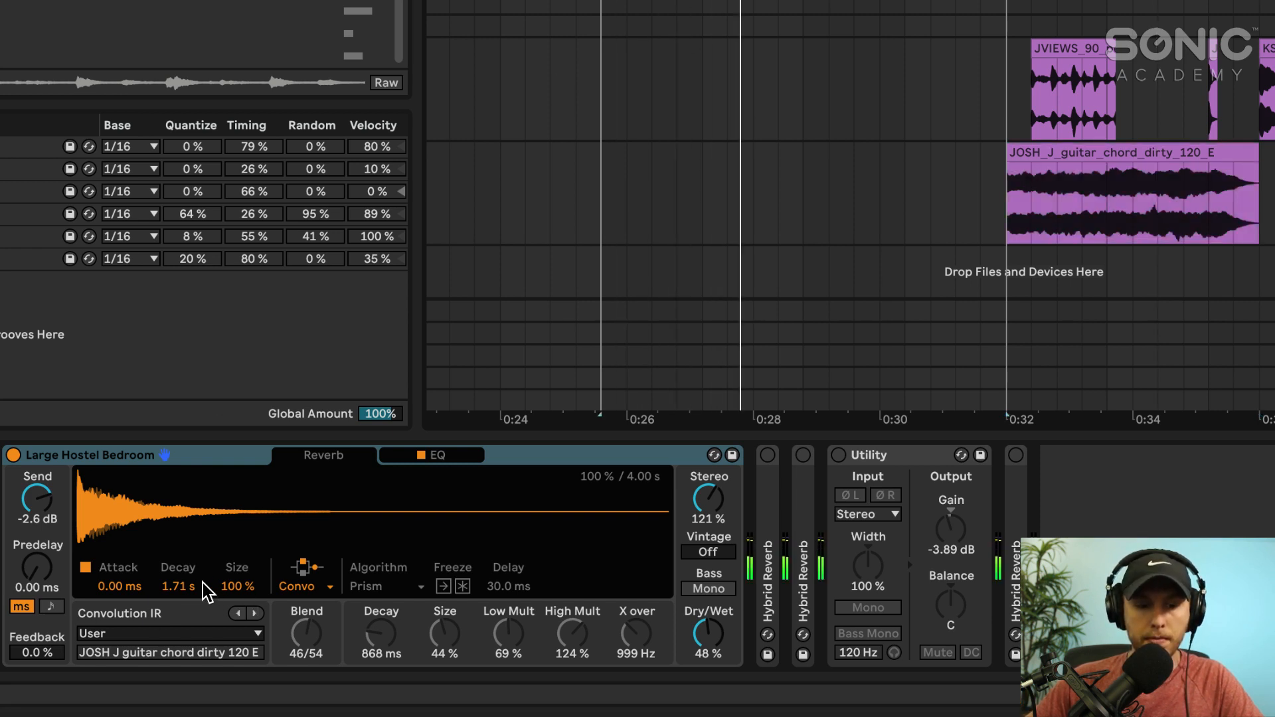
pyautogui.click(178, 589)
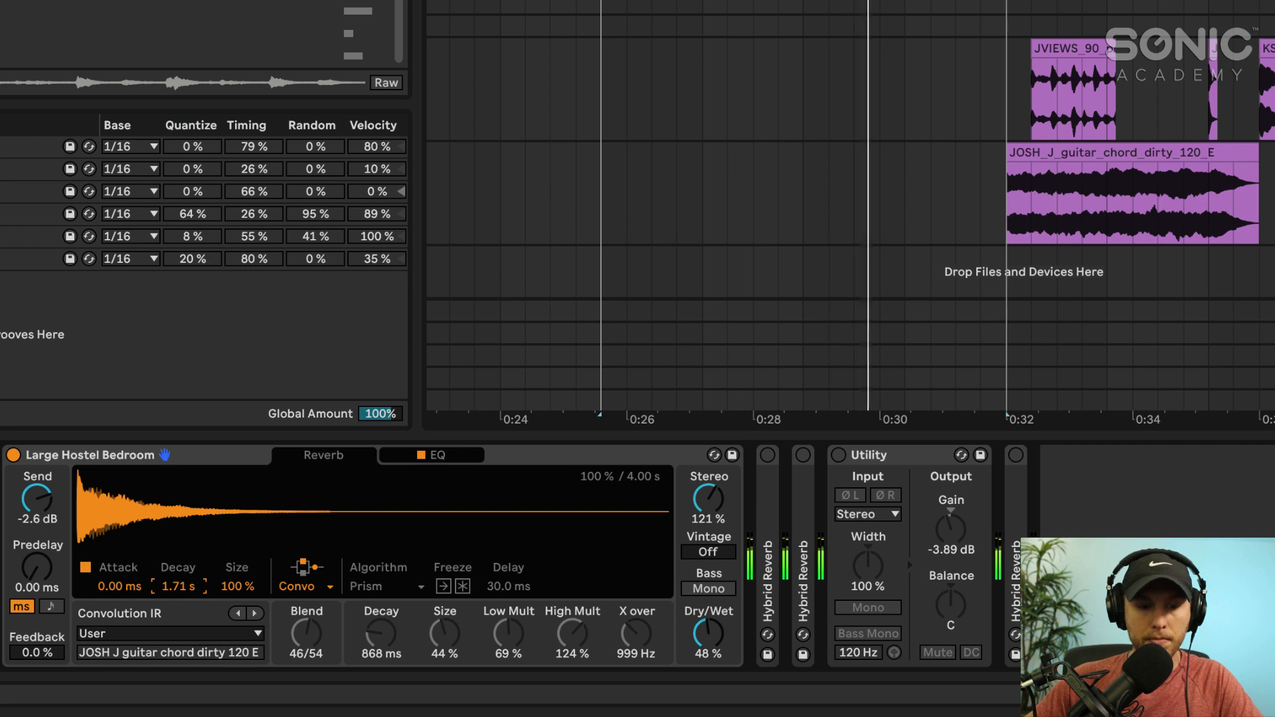
pyautogui.moveTo(179, 589); pyautogui.dragTo(236, 617)
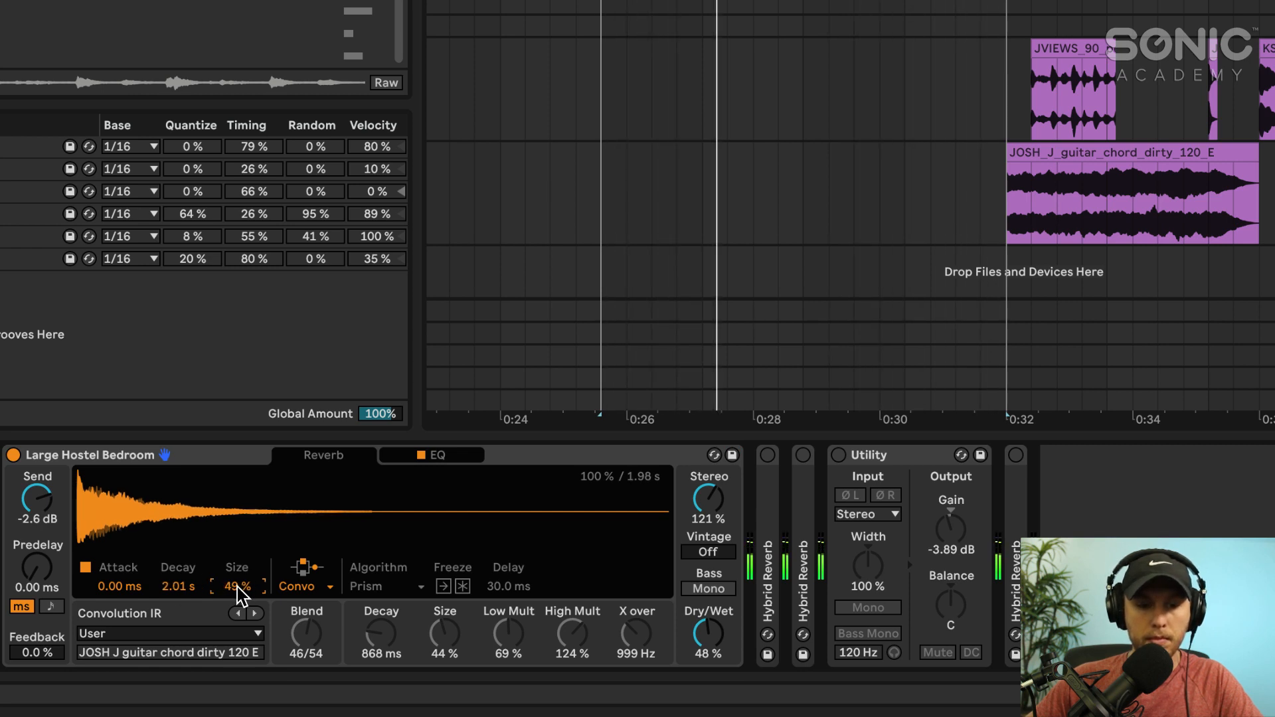
pyautogui.moveTo(238, 586); pyautogui.dragTo(238, 525)
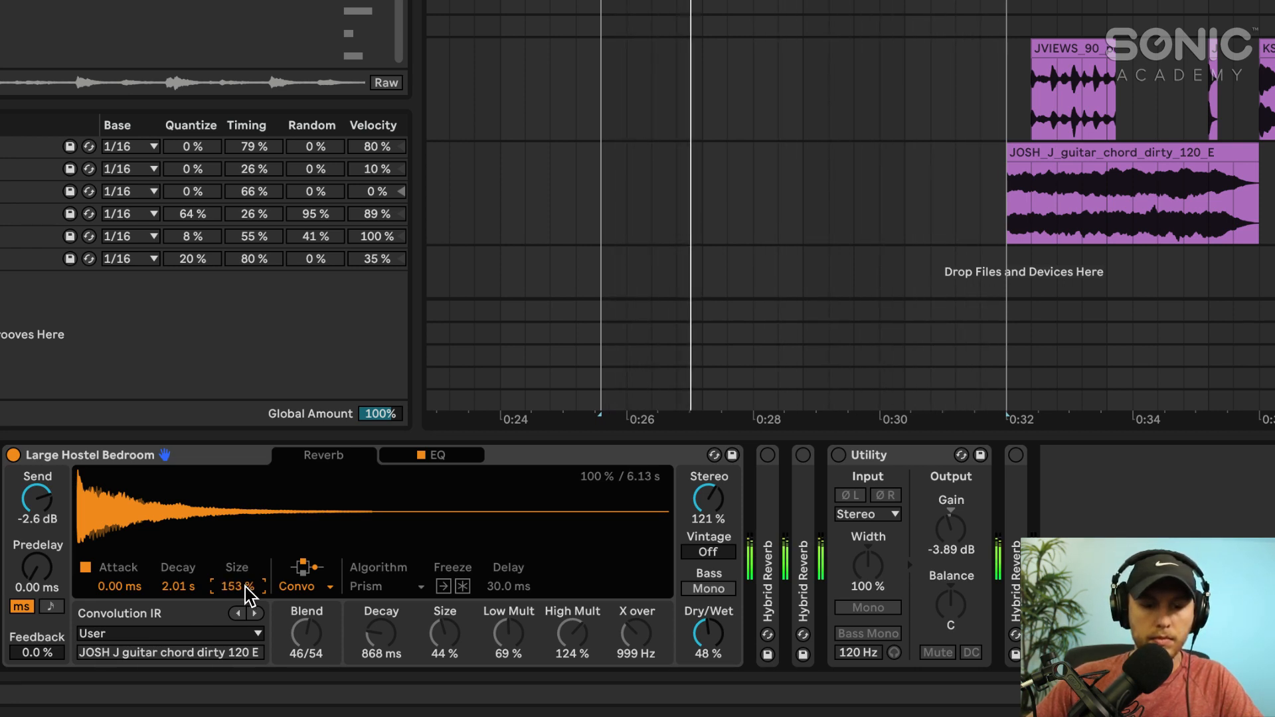
pyautogui.moveTo(244, 584); pyautogui.dragTo(244, 597)
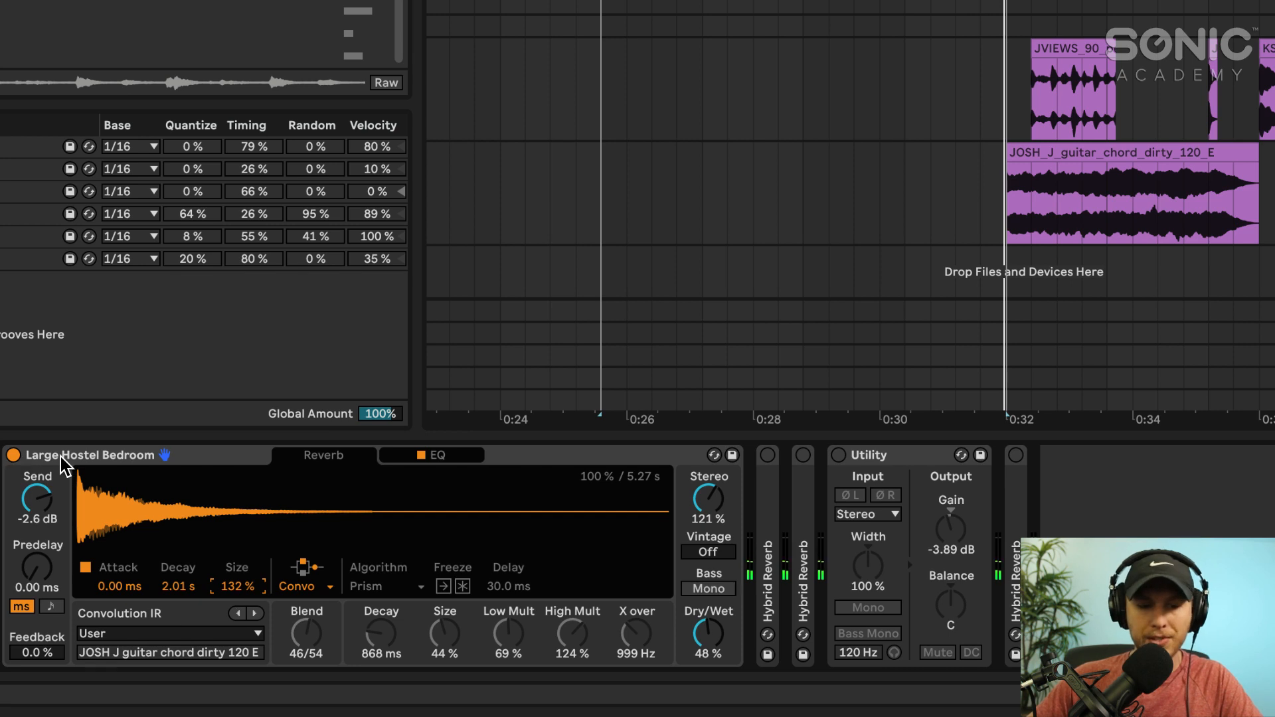
# - Remove the Large Hostel Bedroom reverb, and enable and expand the second remaining Hybrid Reverb while auditioning the drum loop
pyautogui.click(27, 458)
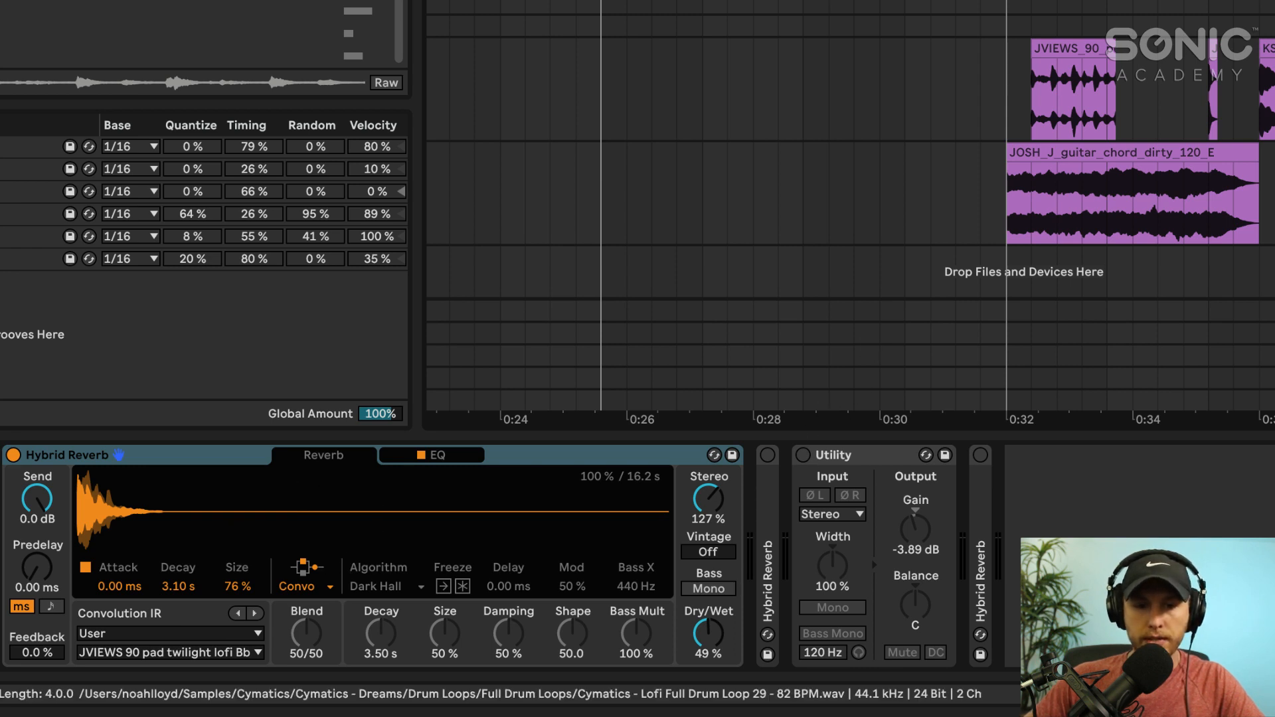
pyautogui.press('space')
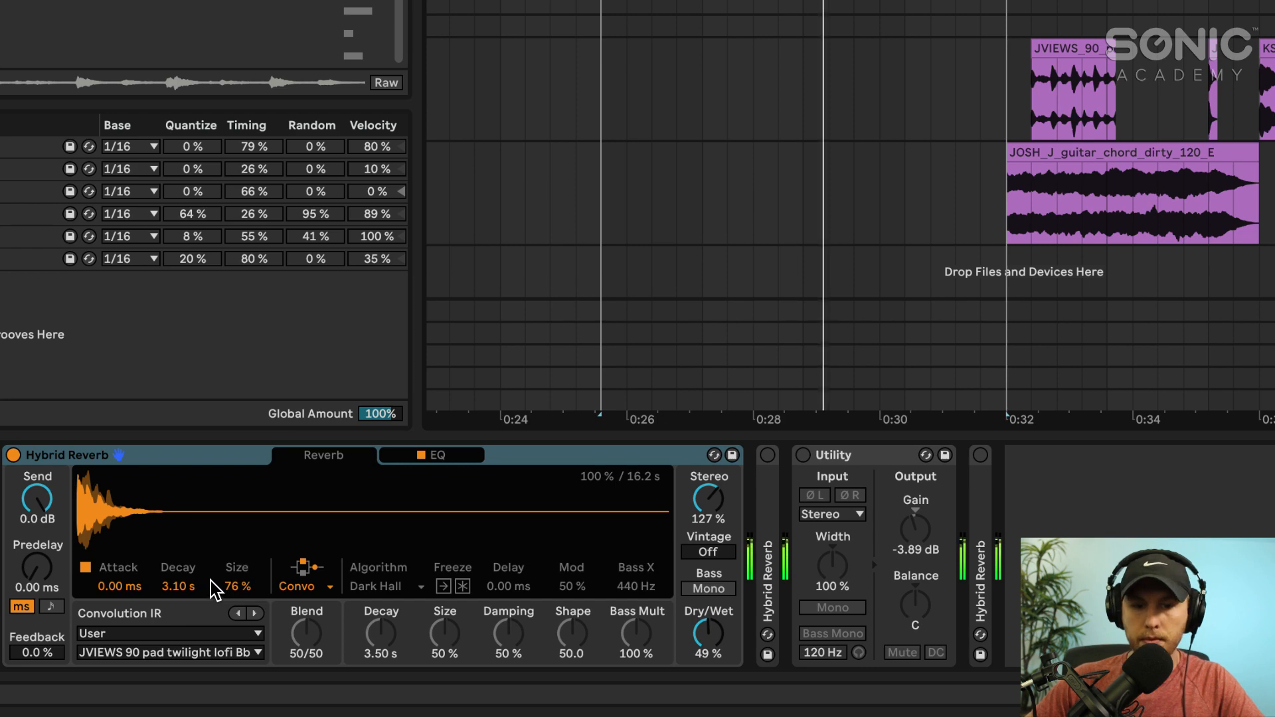
pyautogui.click(767, 455)
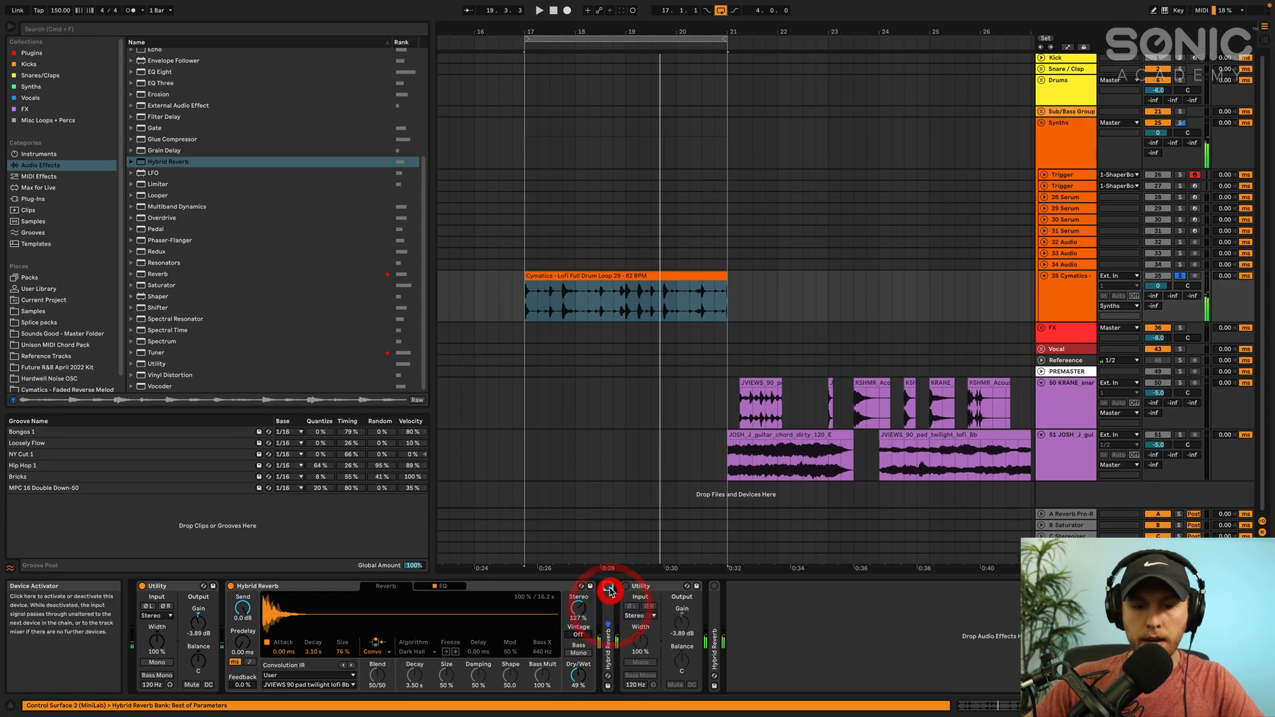
pyautogui.doubleClick(611, 656)
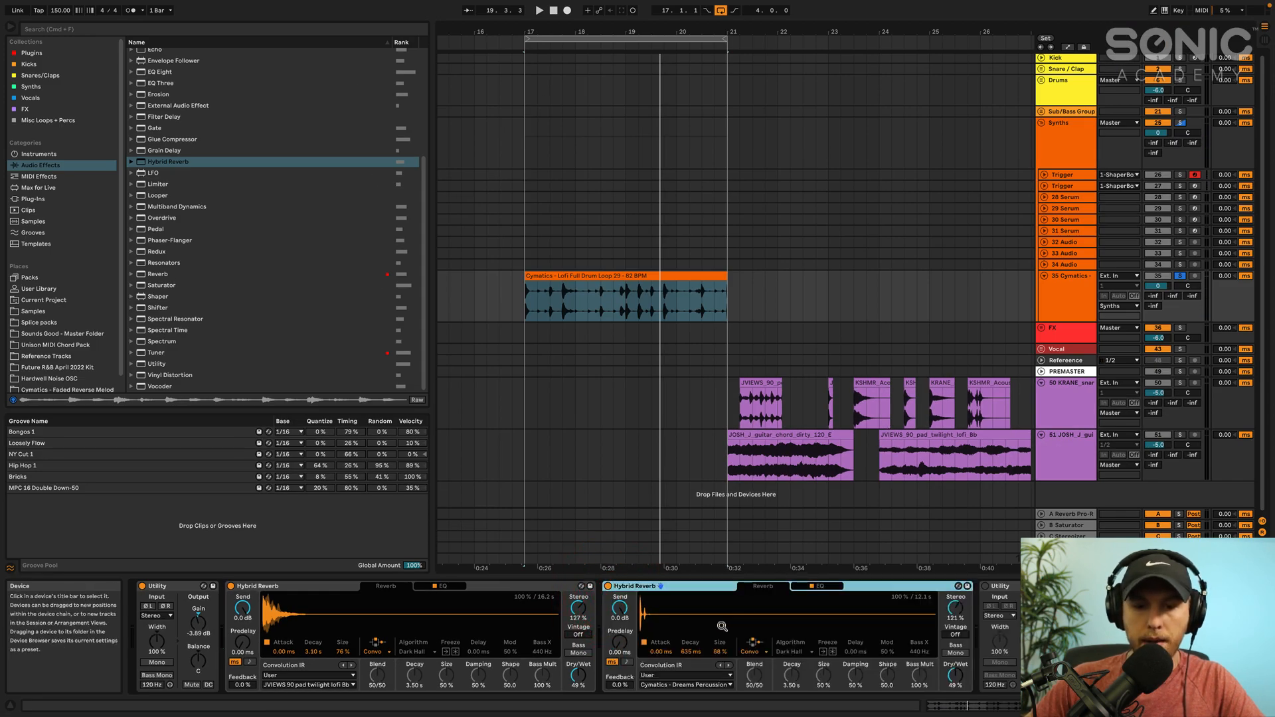
pyautogui.click(624, 287)
pyautogui.press('space')
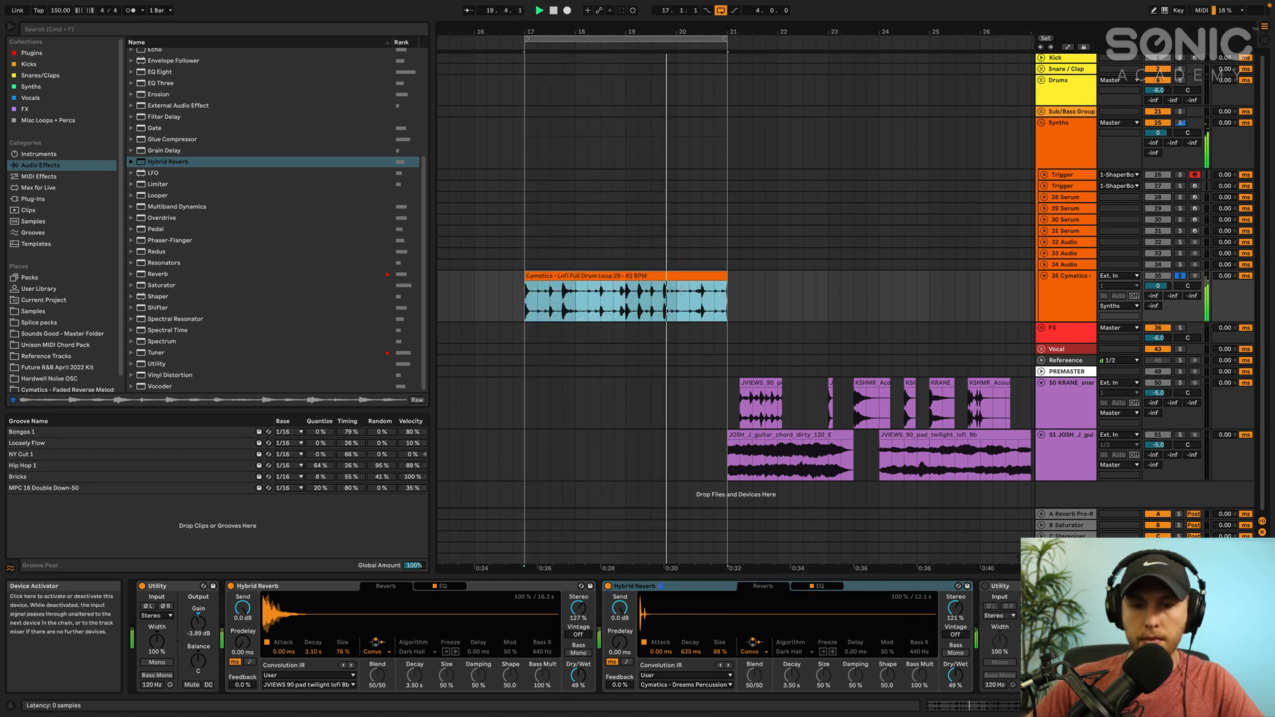
# - Enable the third Hybrid Reverb, load the KSHMR Acoustic Closed Hat clip as its user impulse response, and play the drum loop
pyautogui.click(1074, 585)
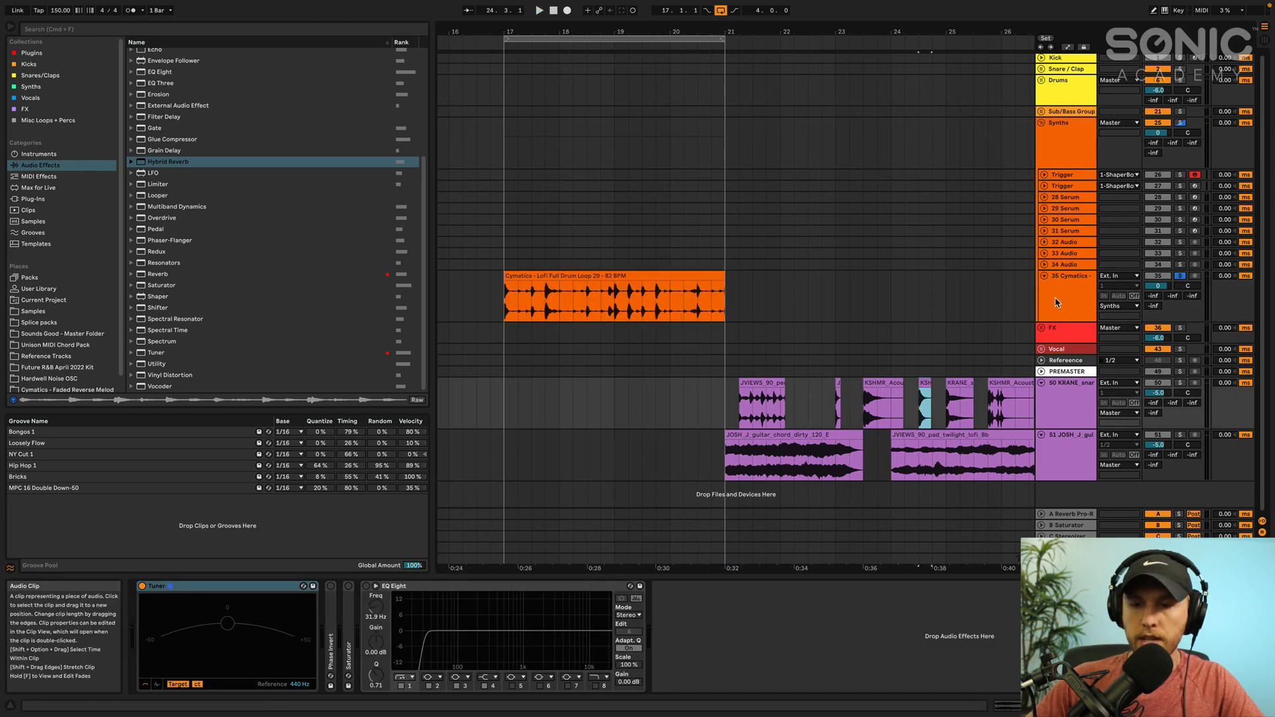
pyautogui.click(1056, 301)
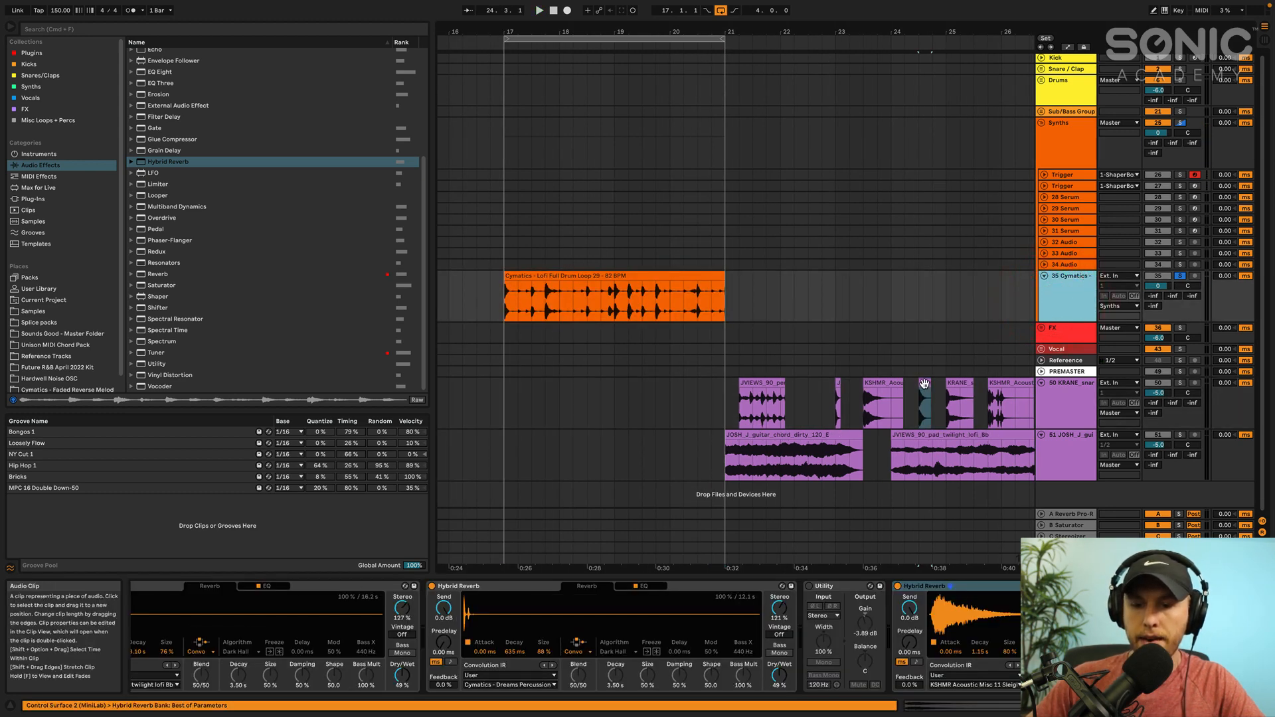
pyautogui.moveTo(924, 383); pyautogui.dragTo(965, 612)
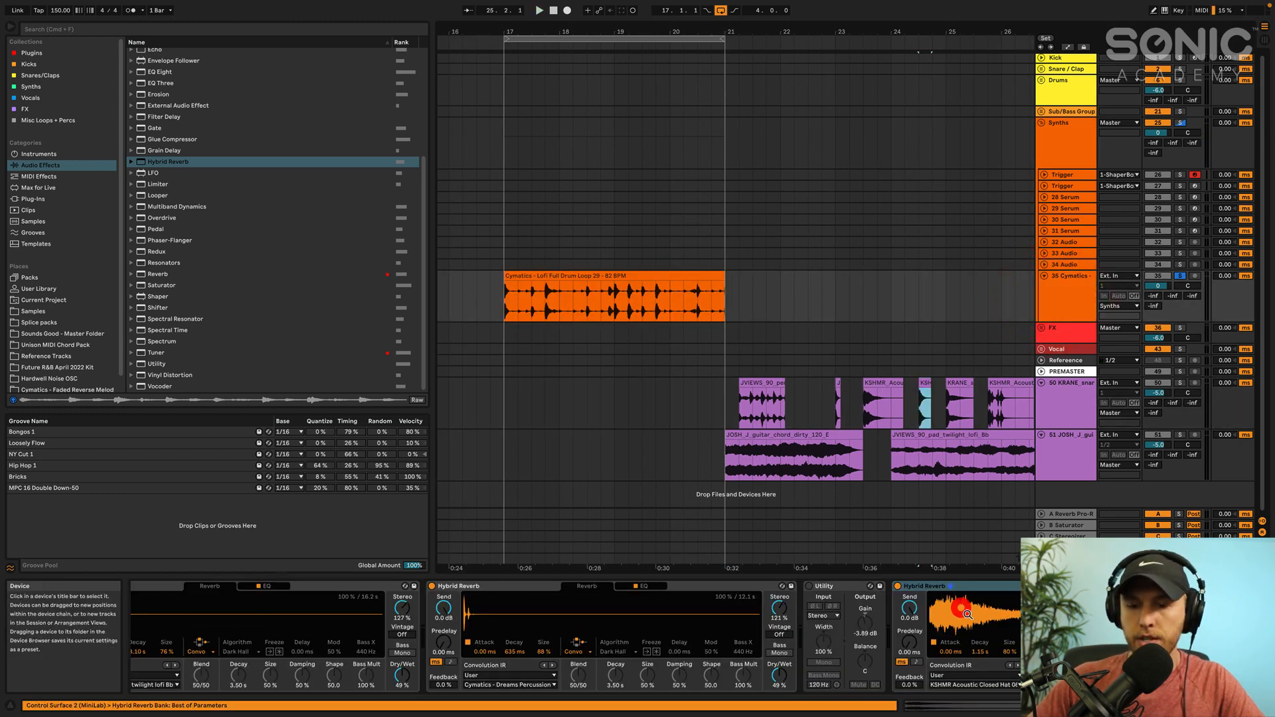
pyautogui.click(524, 273)
pyautogui.press('space')
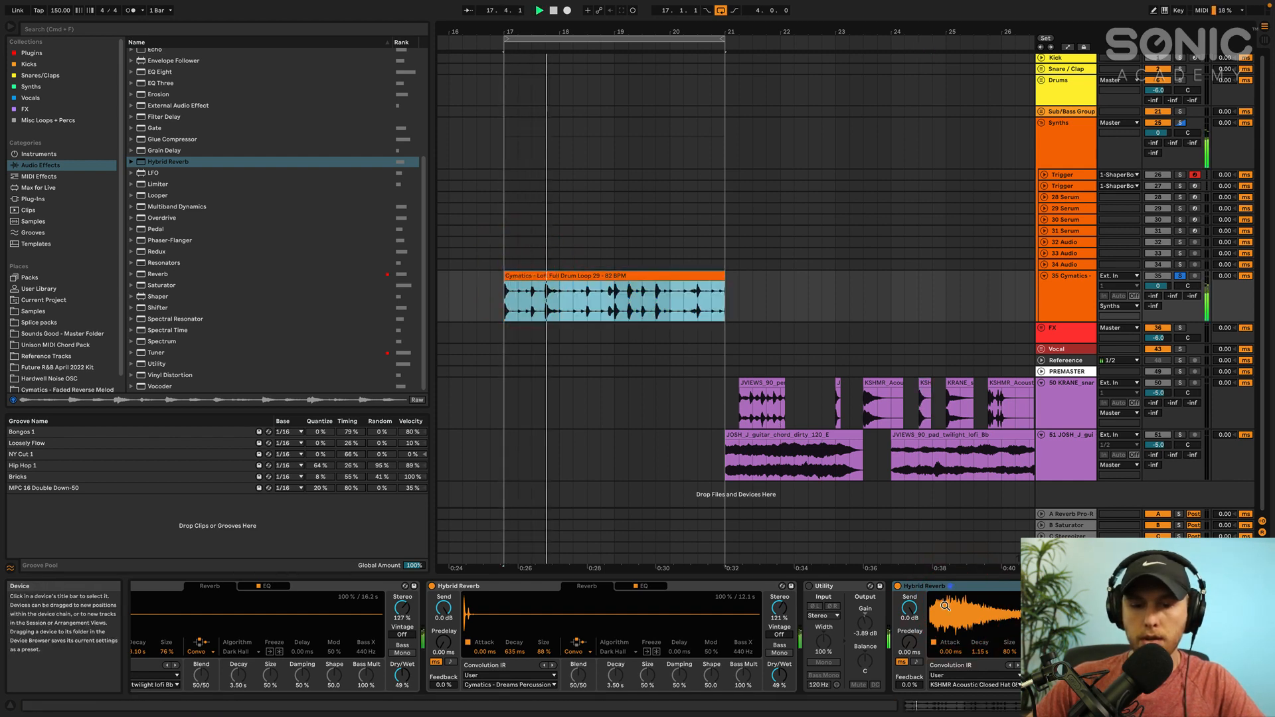
# - Set the third Hybrid Reverb's convolution size to 334% while the drum loop plays
pyautogui.hscroll(-2, 602, 315)
pyautogui.scroll(-4, 603, 315)
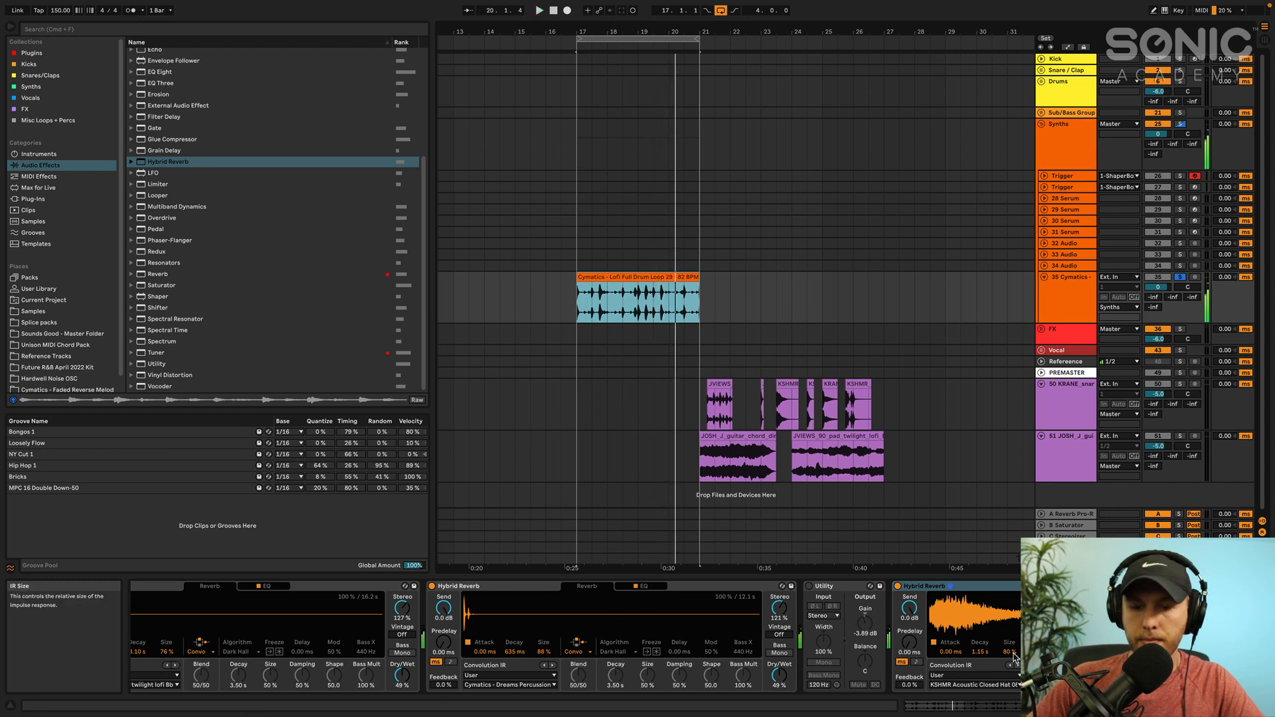
pyautogui.moveTo(1014, 657); pyautogui.dragTo(1014, 647)
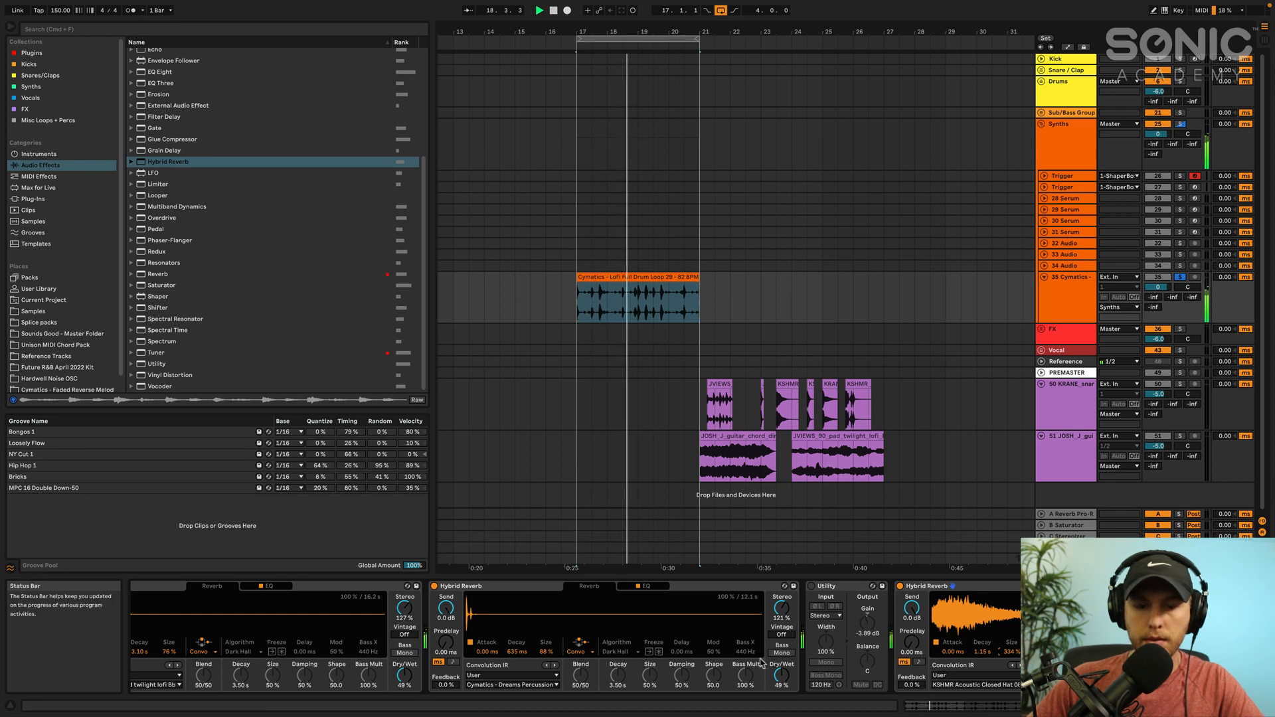
# - Load the JVIEWS percussion loop as the second Hybrid Reverb's user impulse response, with decay at 1.22 s and size at 125%
pyautogui.moveTo(719, 391); pyautogui.dragTo(528, 614)
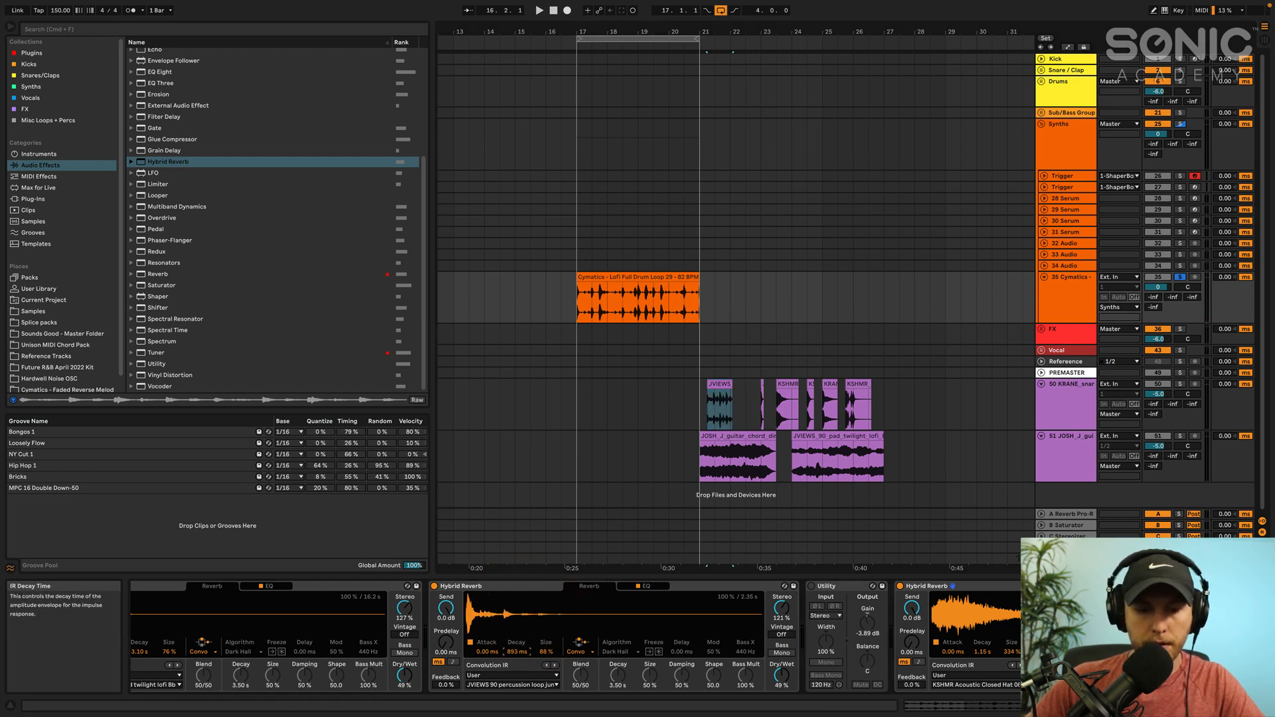
pyautogui.click(606, 276)
pyautogui.press('space')
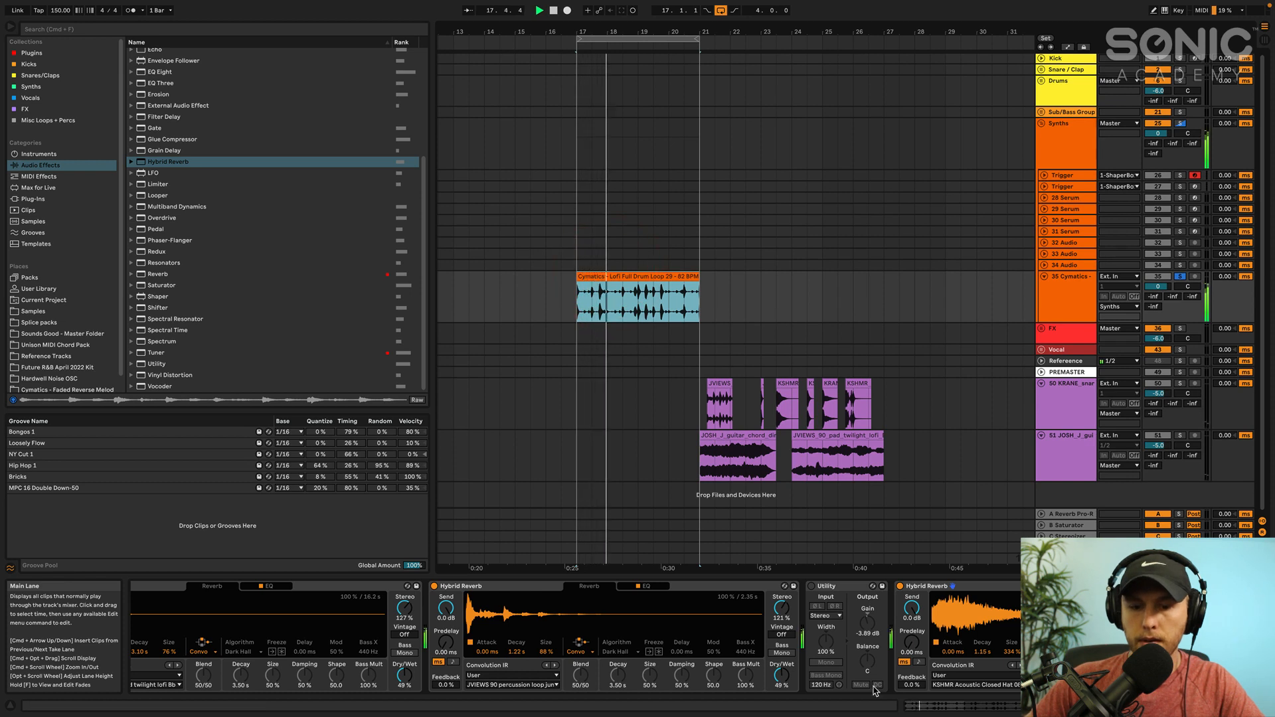
pyautogui.click(550, 654)
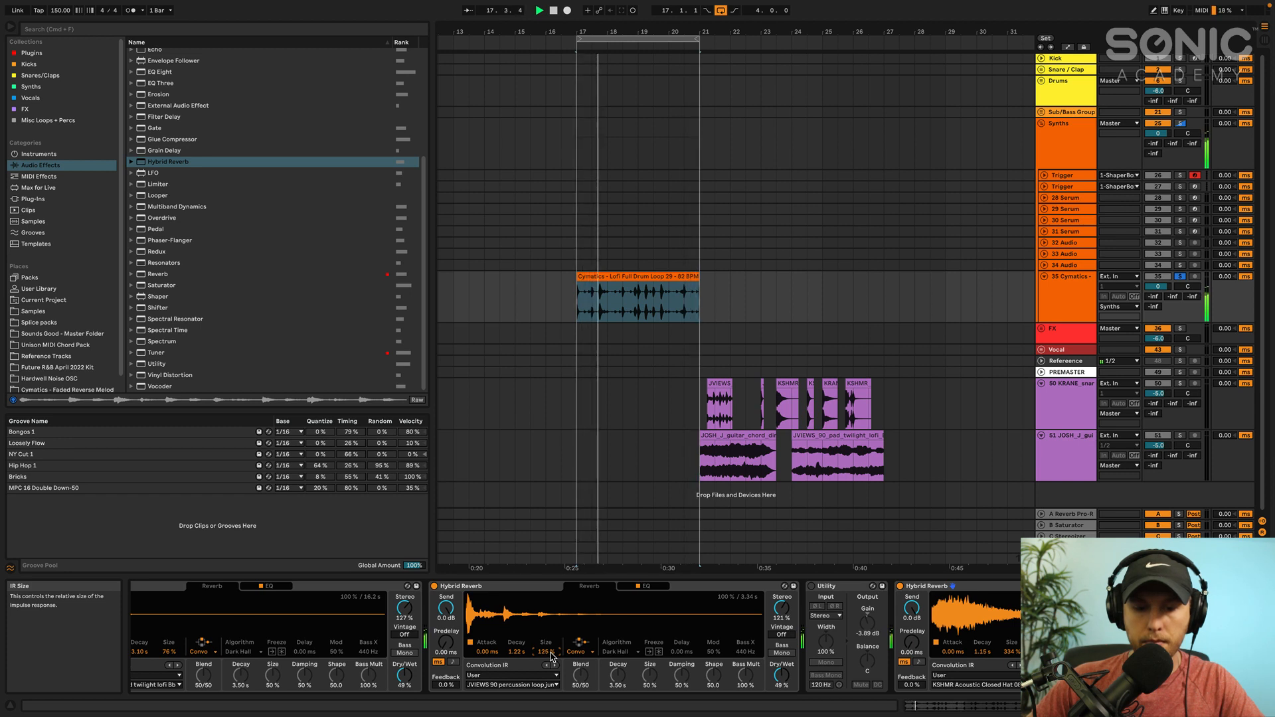
# - Shape the second Hybrid Reverb's EQ by placing a band at 168 Hz with 1.0 dB gain
pyautogui.click(654, 586)
pyautogui.moveTo(570, 644); pyautogui.dragTo(557, 632)
pyautogui.hscroll(-4, 773, 629)
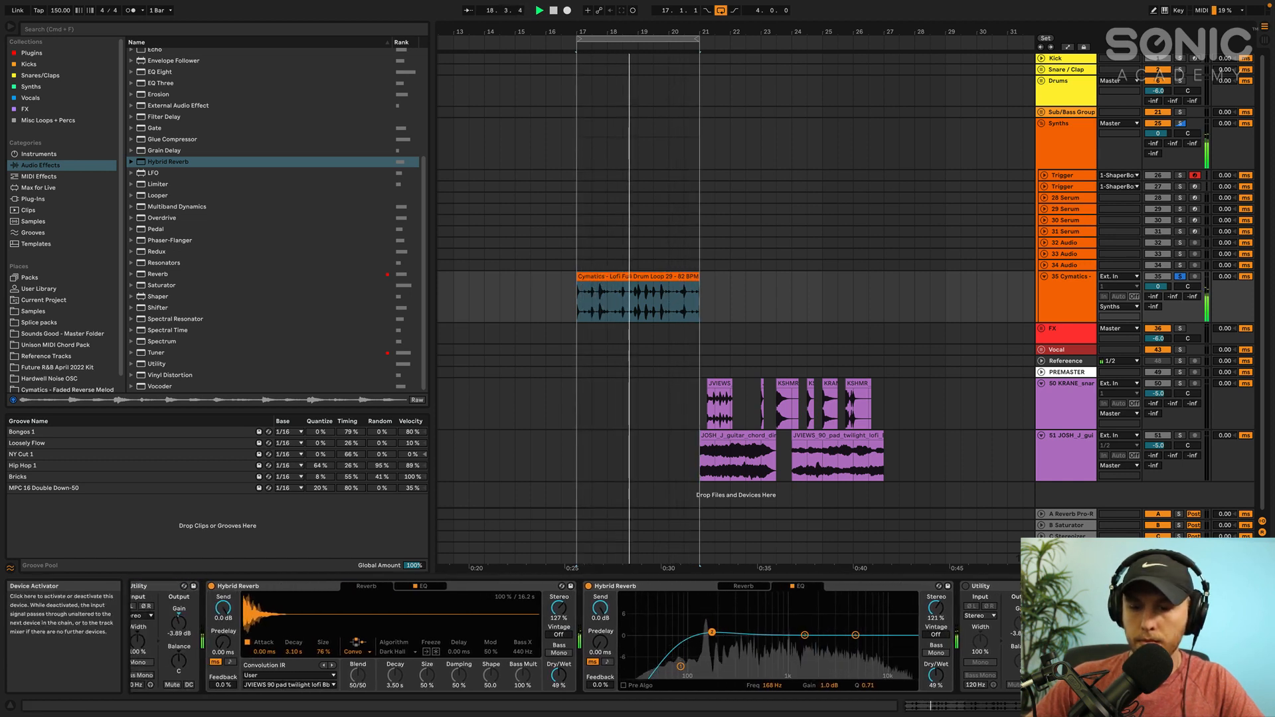
pyautogui.hscroll(3, 772, 629)
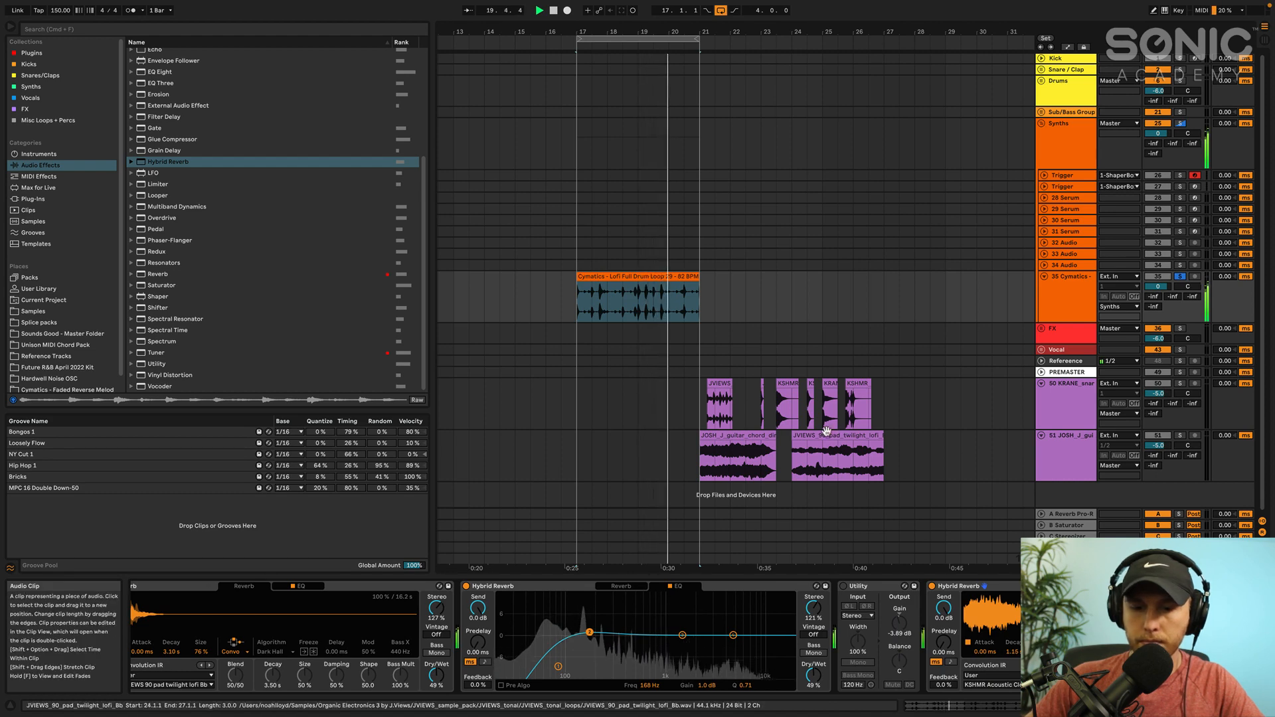
# - Load the KSHMR Acoustic Misc 07 clip as the third Hybrid Reverb's user impulse response and audition the drum loop
pyautogui.click(854, 385)
pyautogui.click(628, 278)
pyautogui.scroll(2, 624, 285)
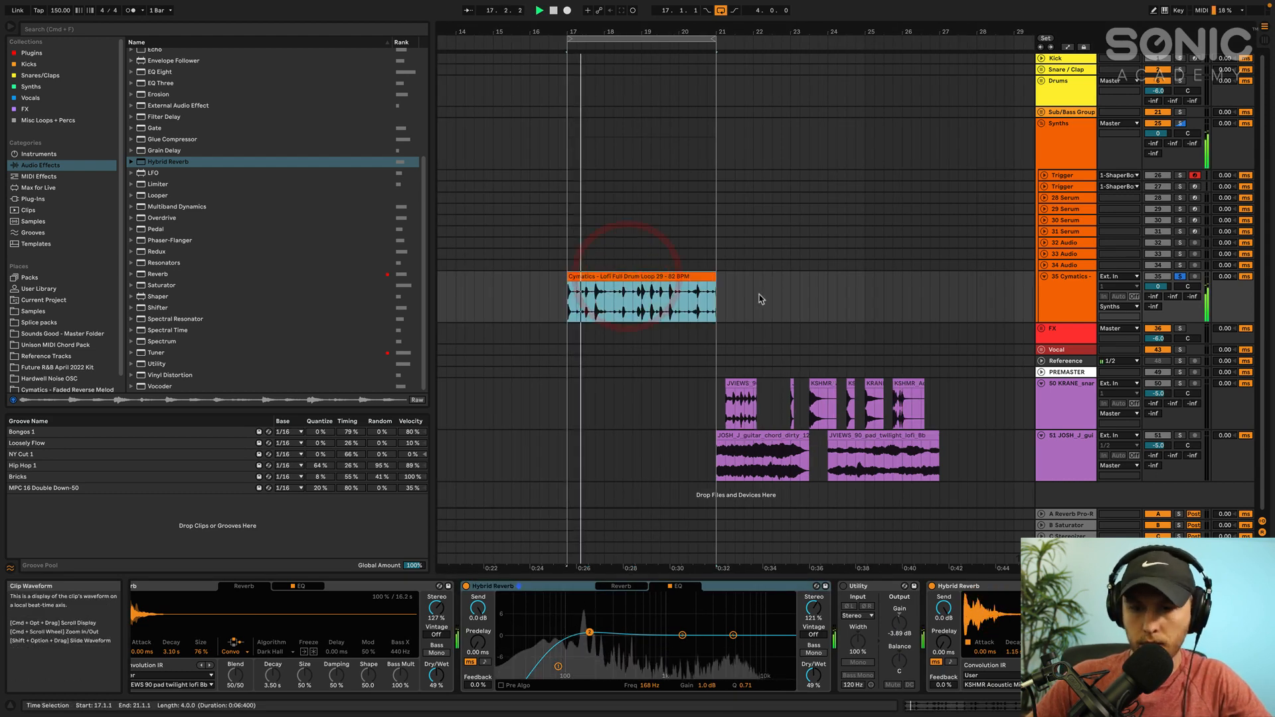
pyautogui.click(1050, 290)
pyautogui.scroll(3, 552, 302)
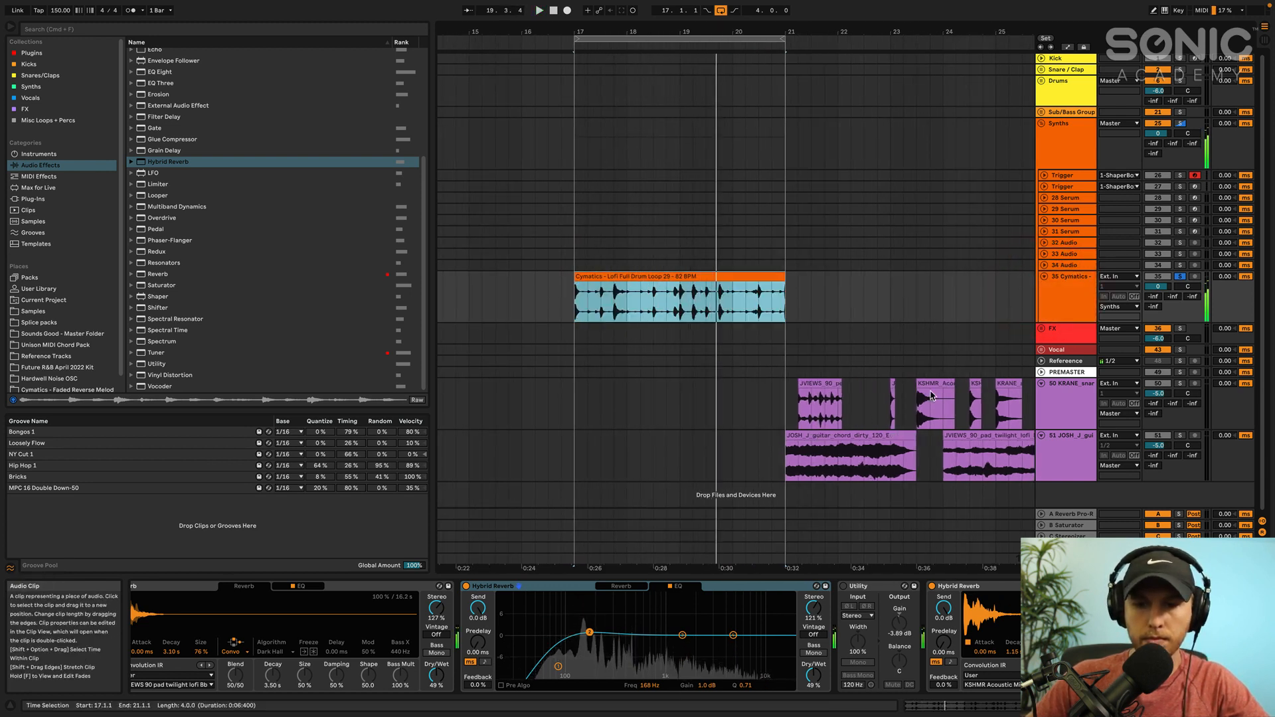
pyautogui.click(812, 645)
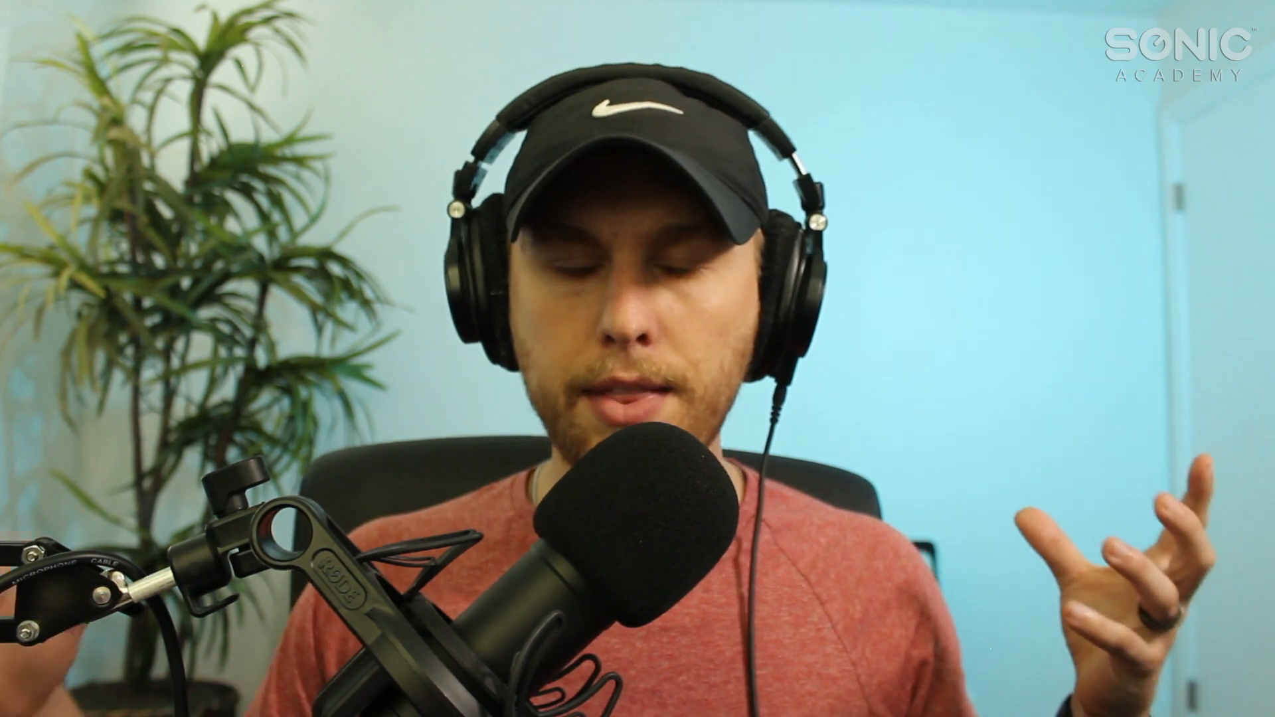